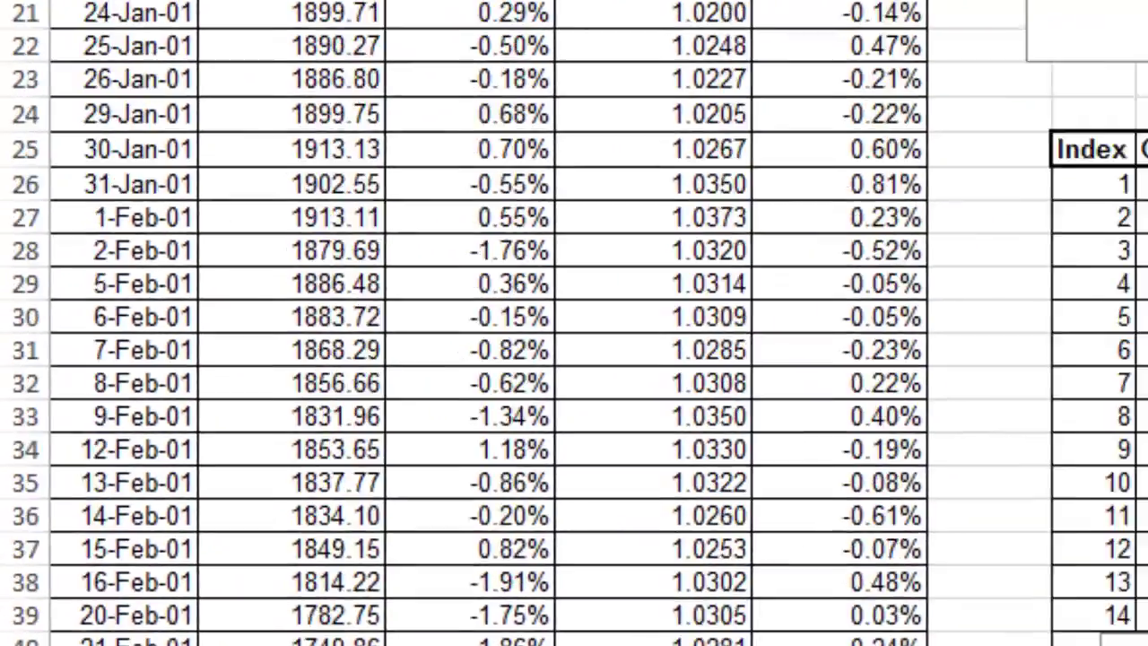
Highlight the S&P 500 and T-Note log returns, then drag the threshold-correlation equation image beside the threshold table.
left_click_drag(337, 266, 348, 520)
left_click_drag(625, 266, 643, 575)
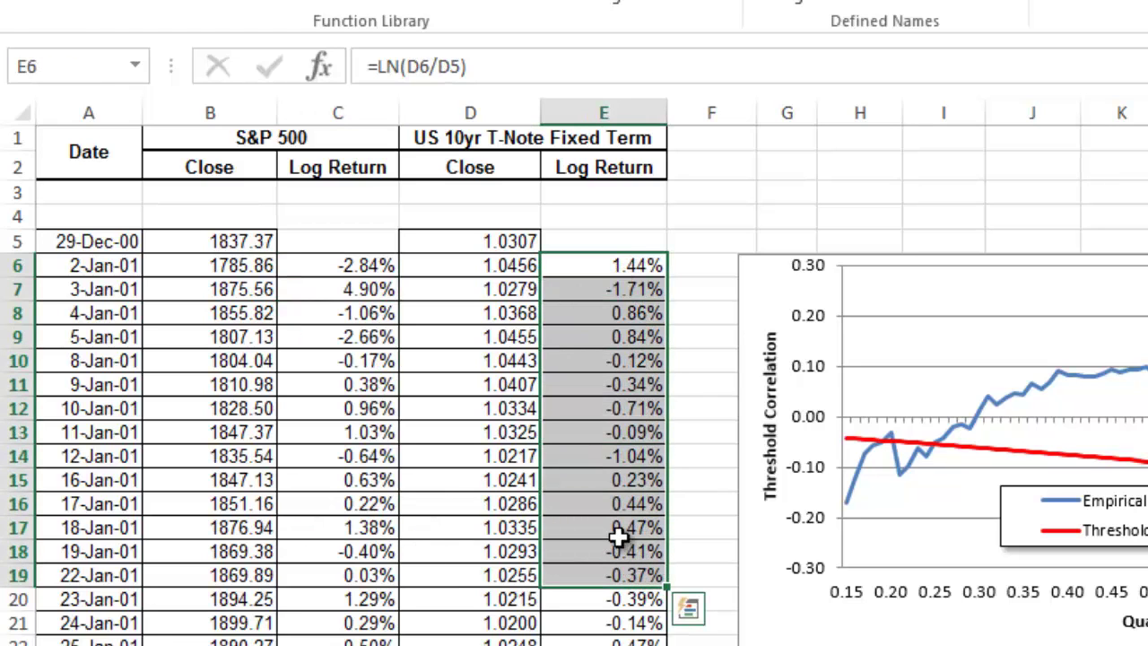
left_click(1147, 138)
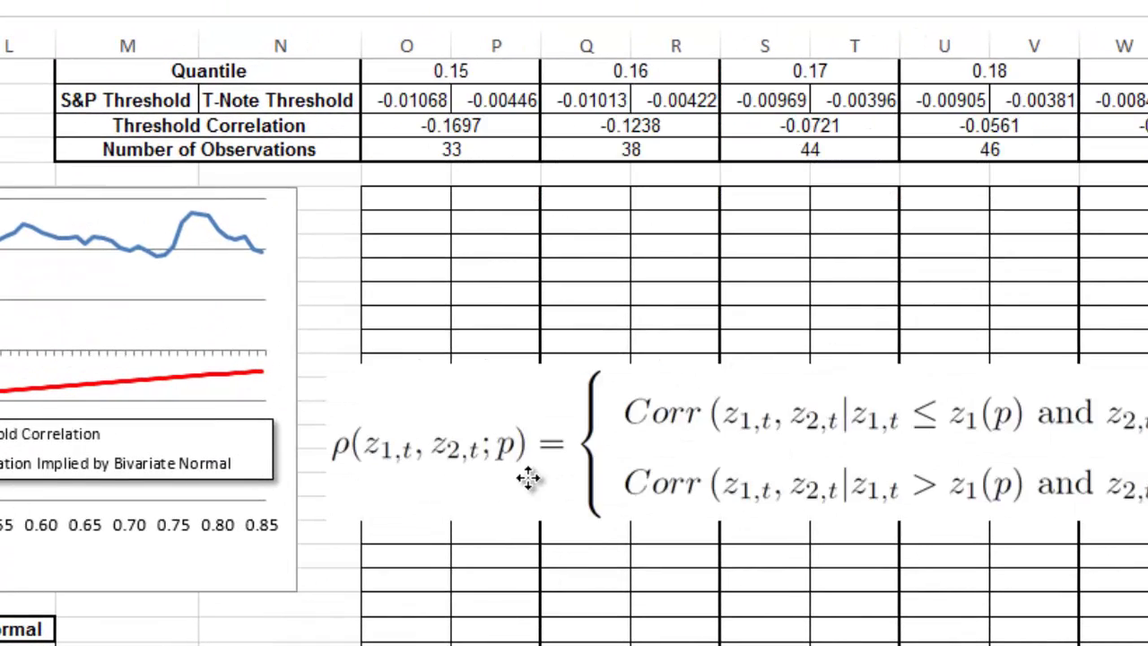
left_click(474, 297)
left_click_drag(499, 418, 464, 441)
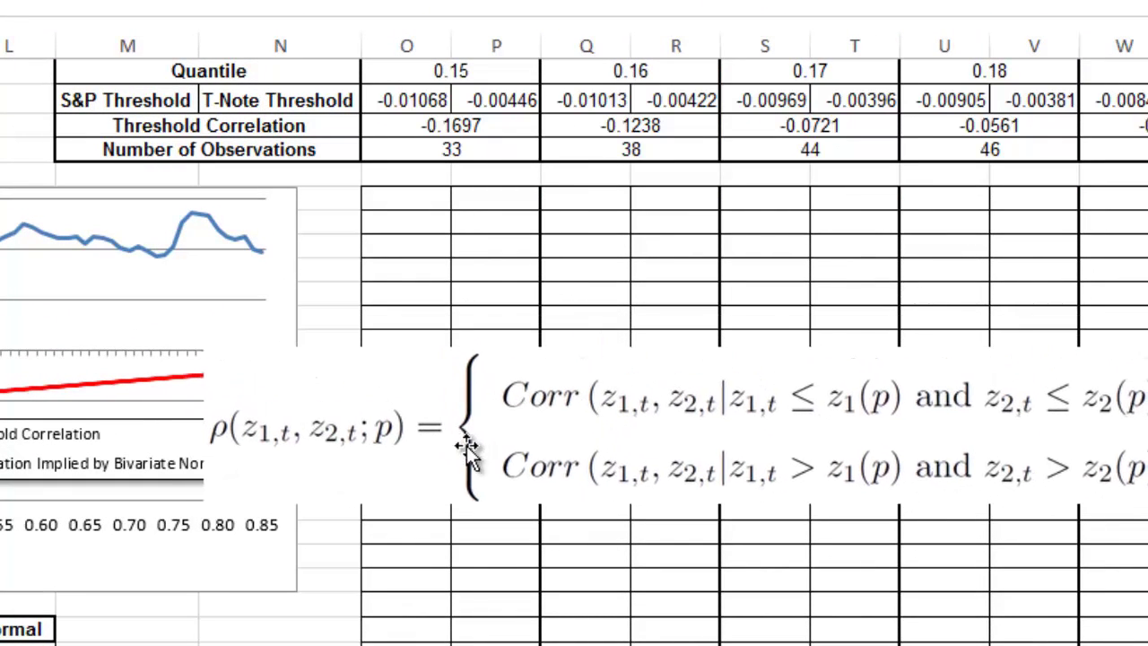
left_click(404, 107)
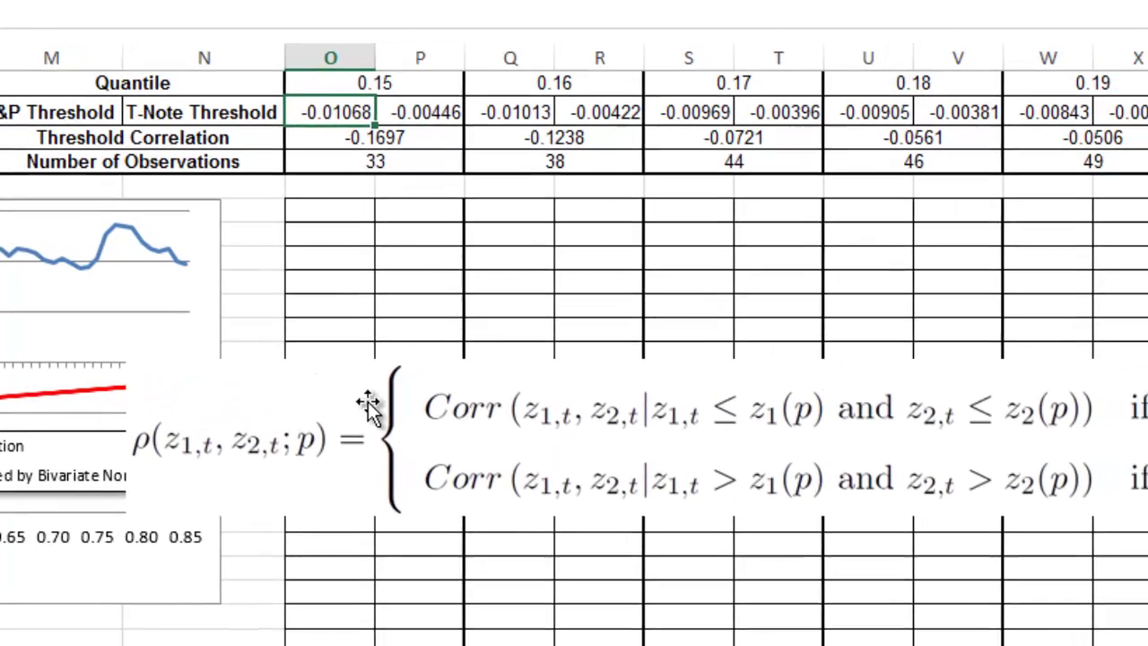
key("F2")
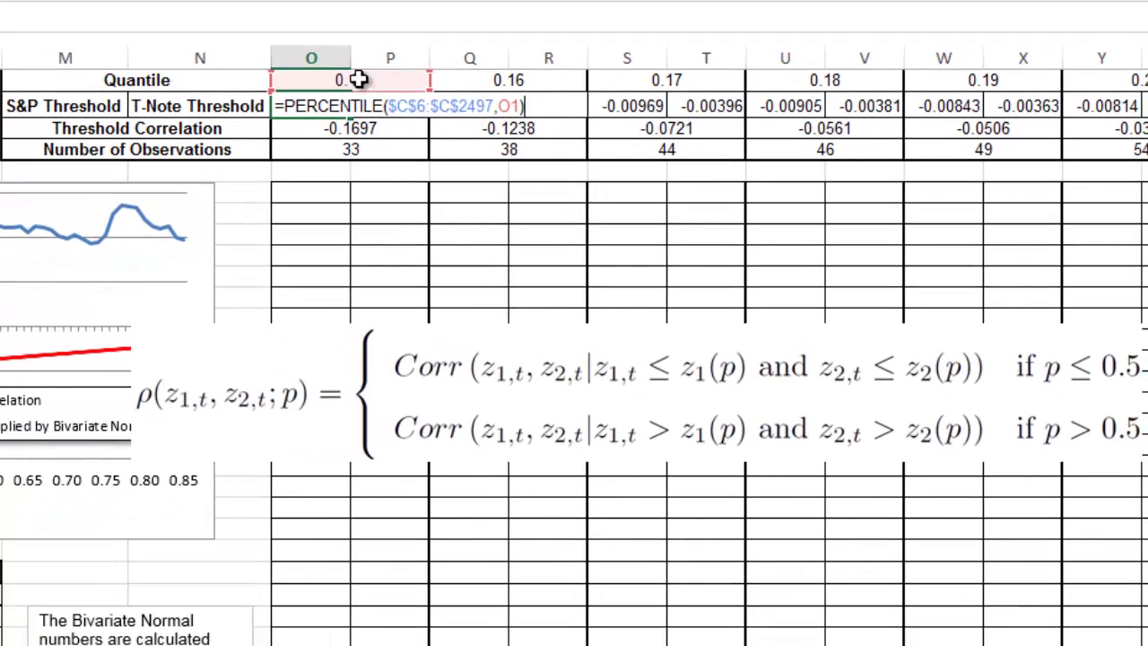
key("ctrl+Return")
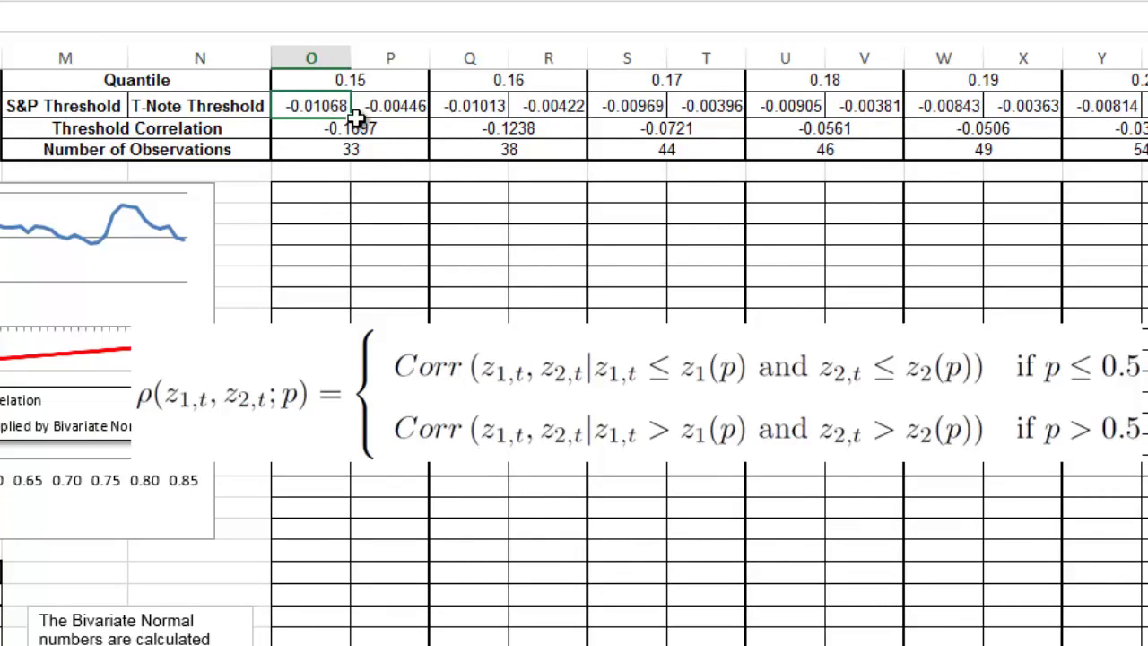
left_click(395, 105)
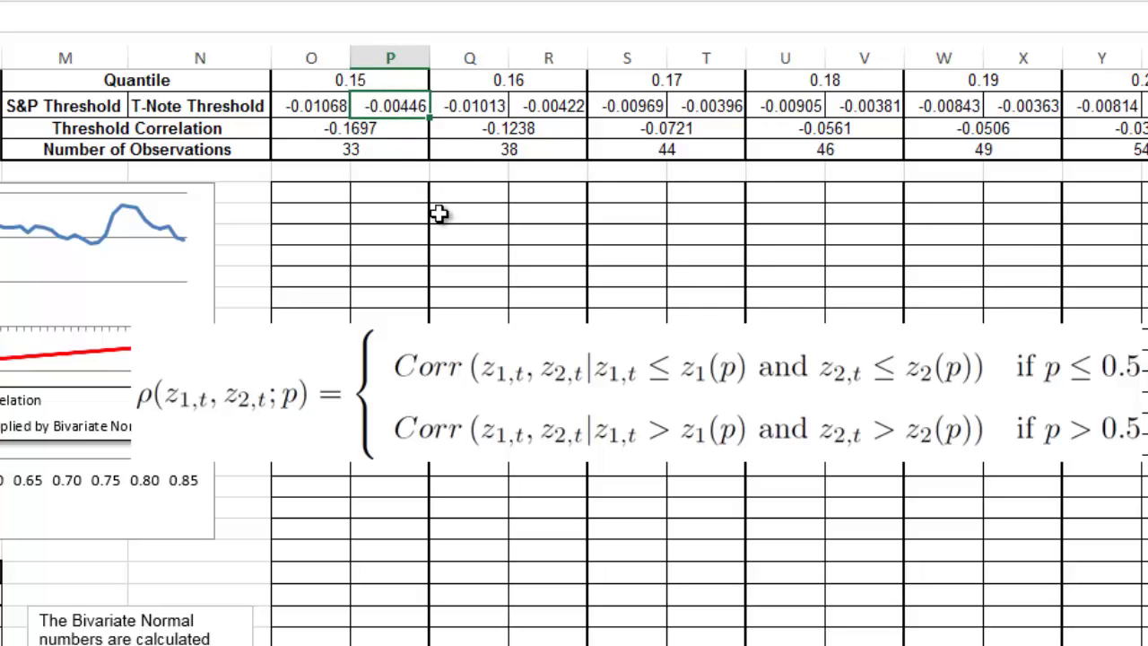
left_click_drag(313, 200, 422, 285)
left_click(313, 197)
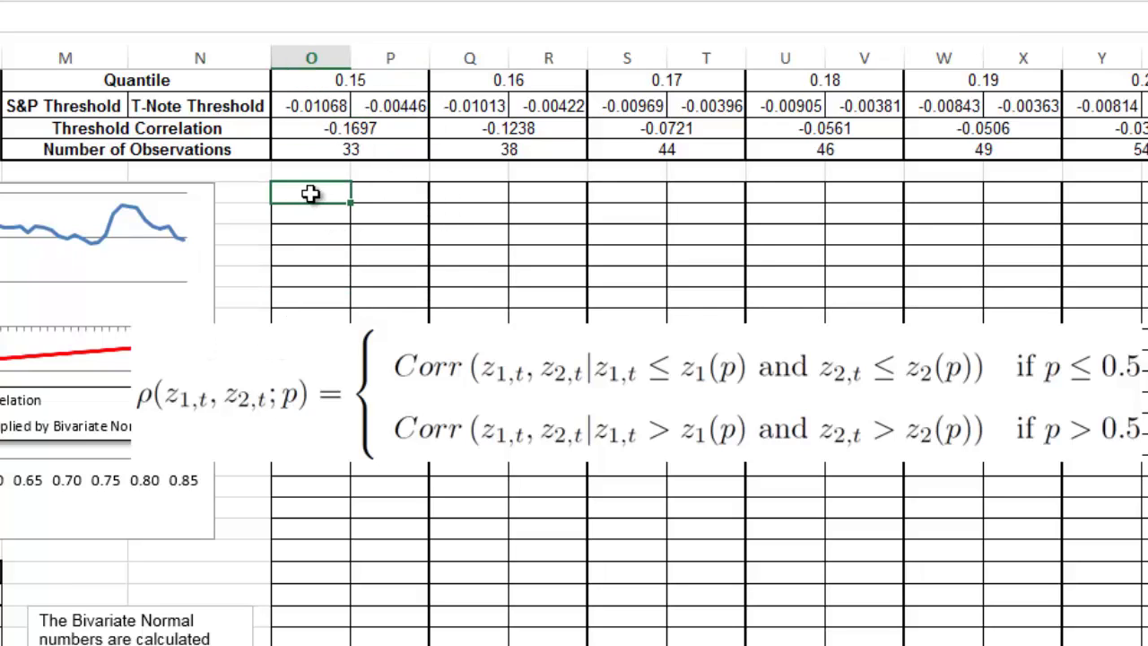
left_click(314, 108)
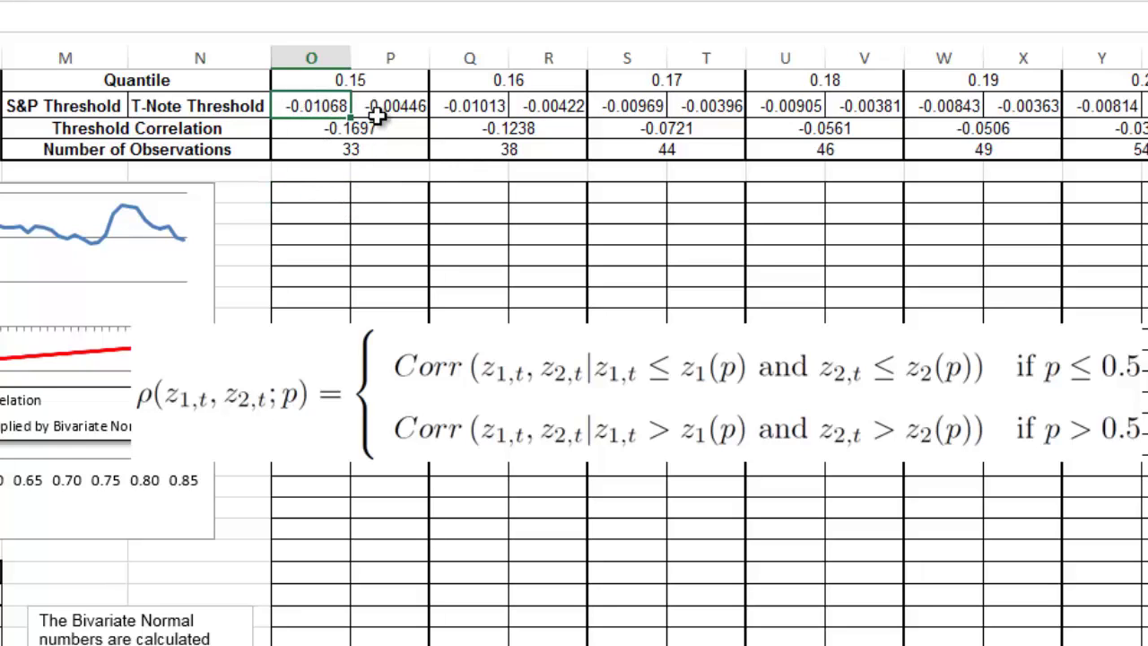
left_click(425, 106)
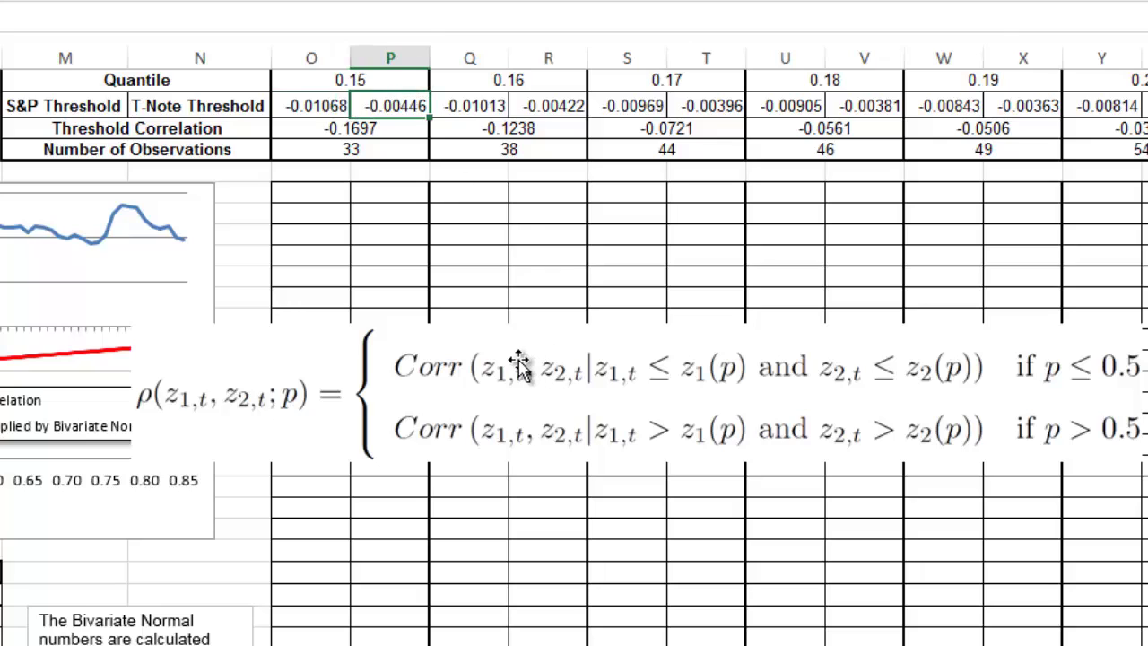
left_click(313, 195)
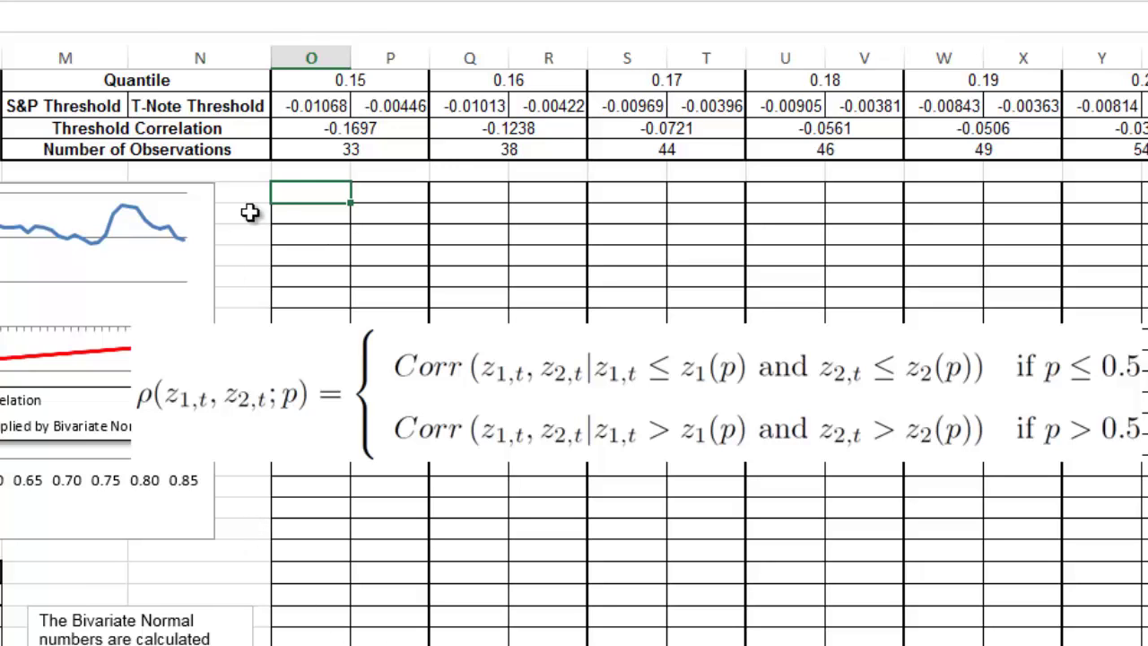
left_click(395, 212)
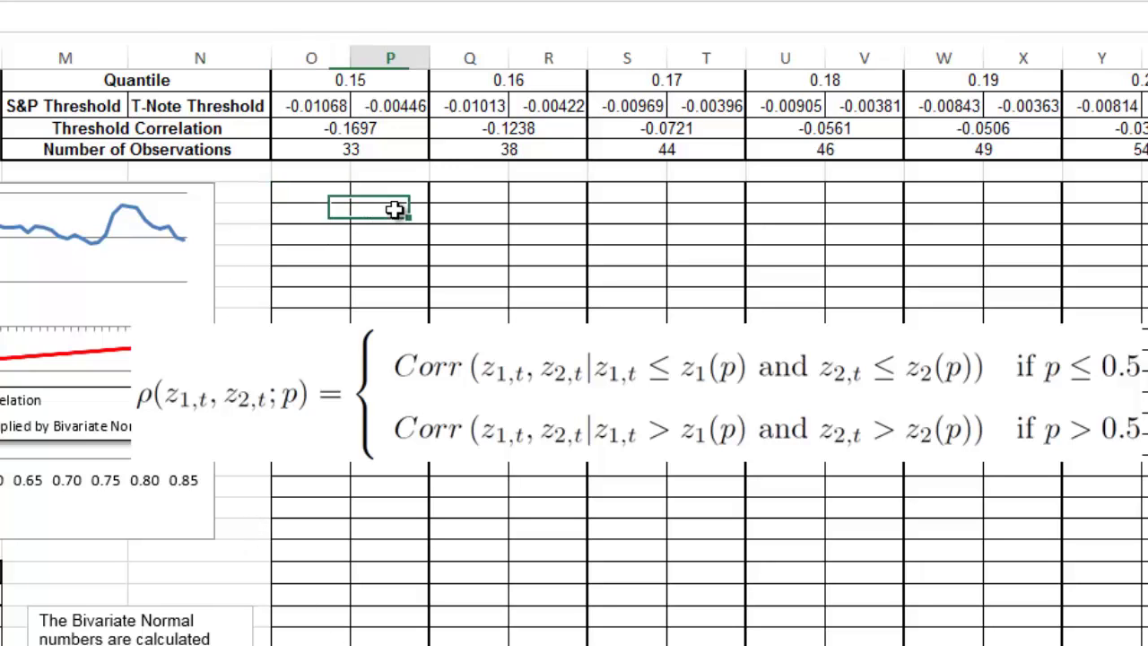
left_click(344, 639)
left_click(356, 638)
left_click(344, 638)
left_click(357, 638)
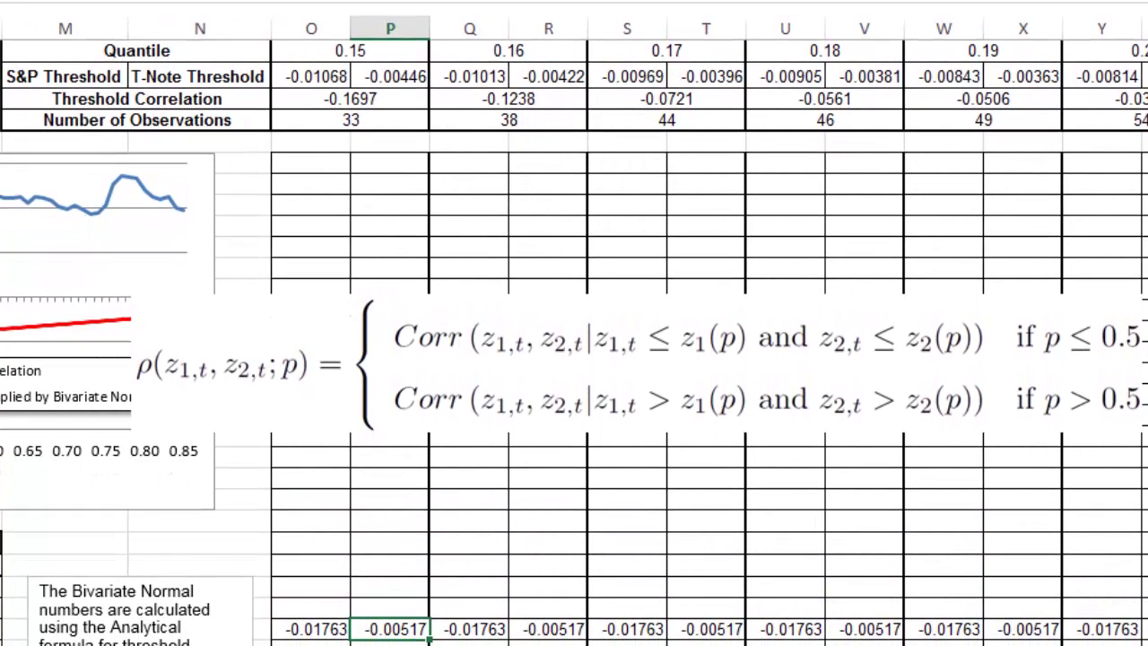
left_click(334, 190)
left_click(362, 163)
left_click(333, 120)
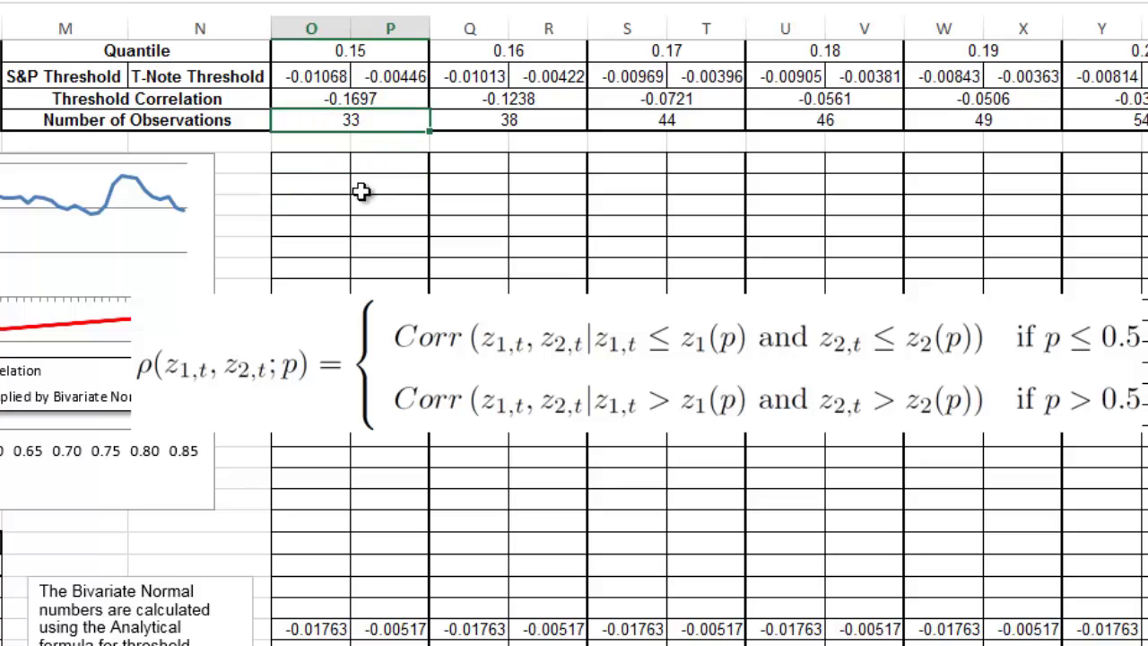
left_click(357, 100)
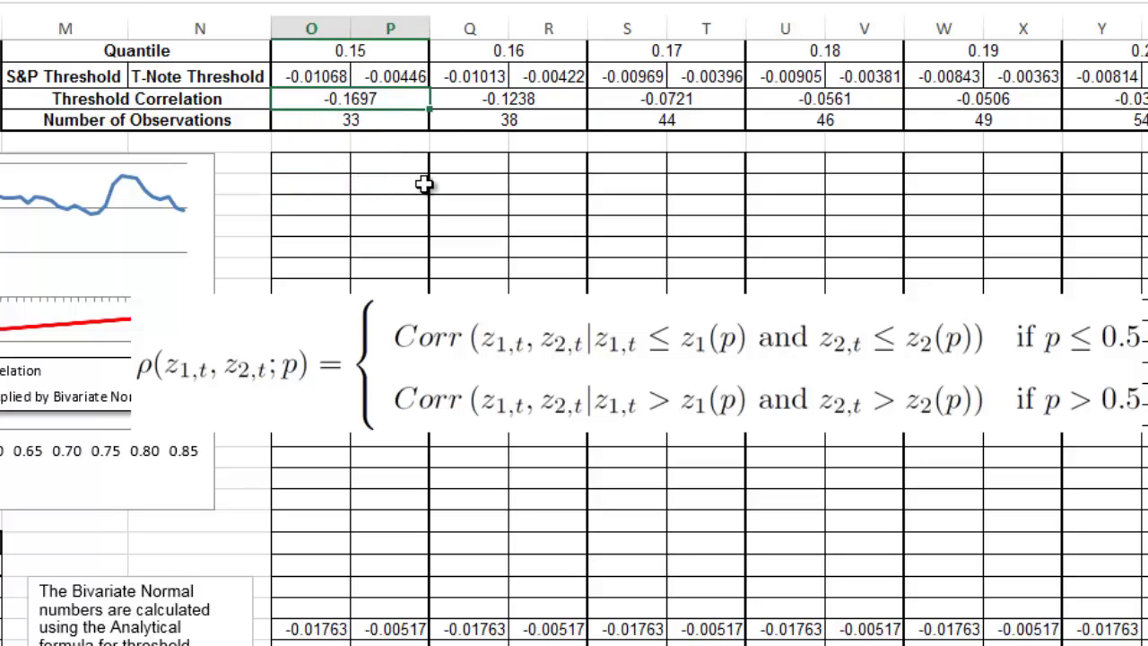
left_click(523, 51)
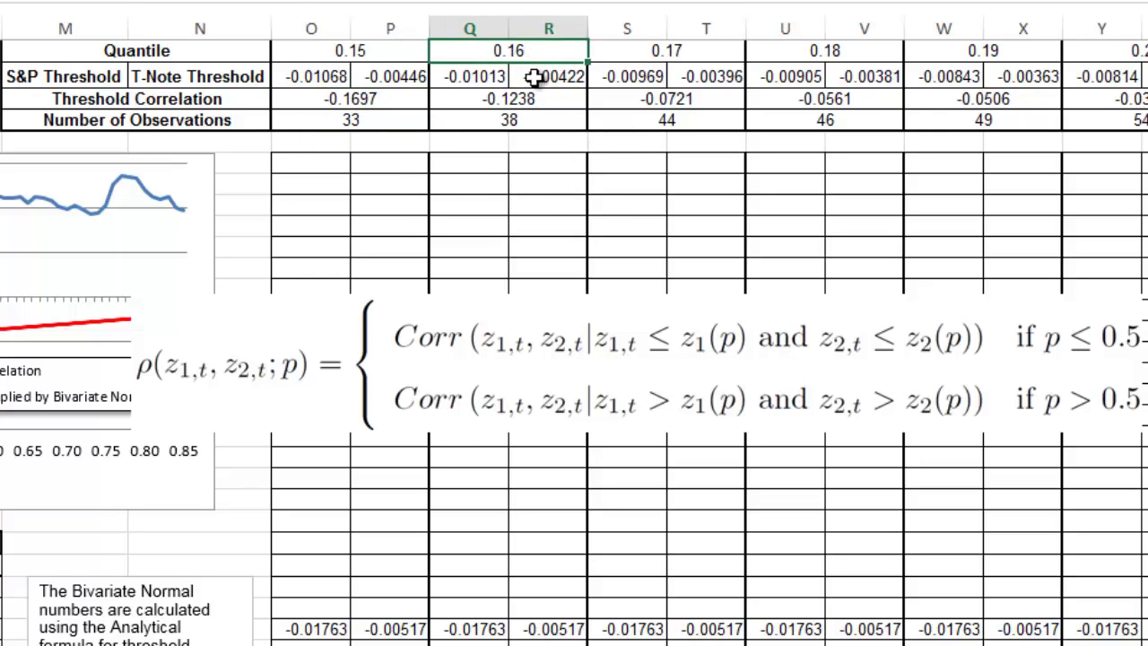
left_click(538, 122)
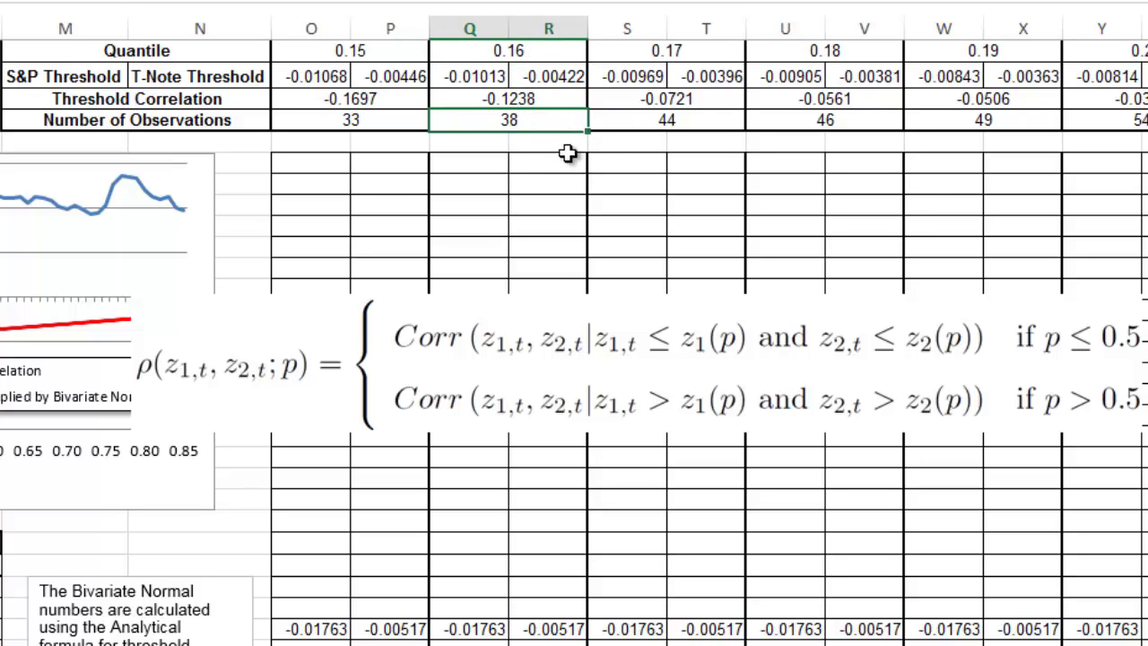
left_click(655, 53)
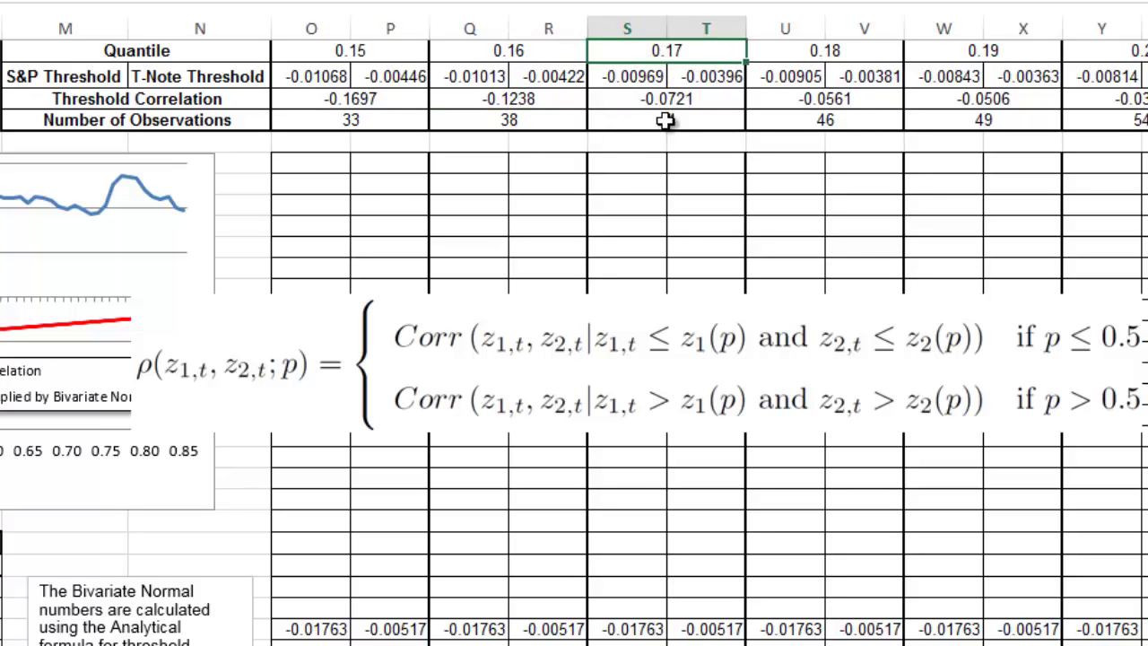
left_click(669, 123)
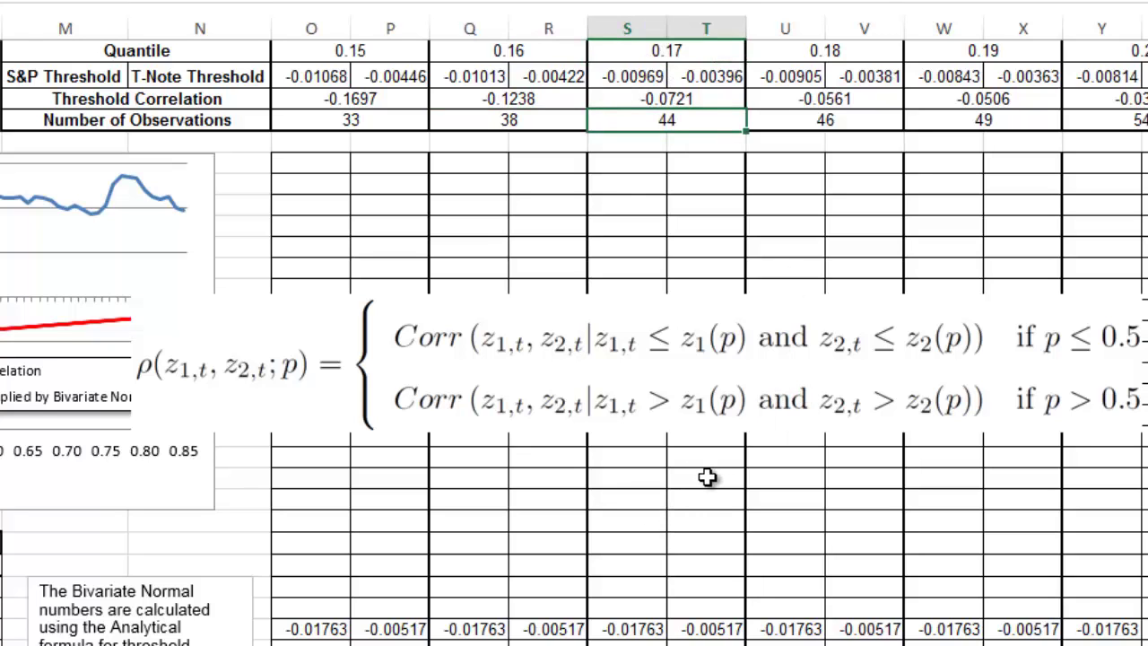
left_click(884, 101)
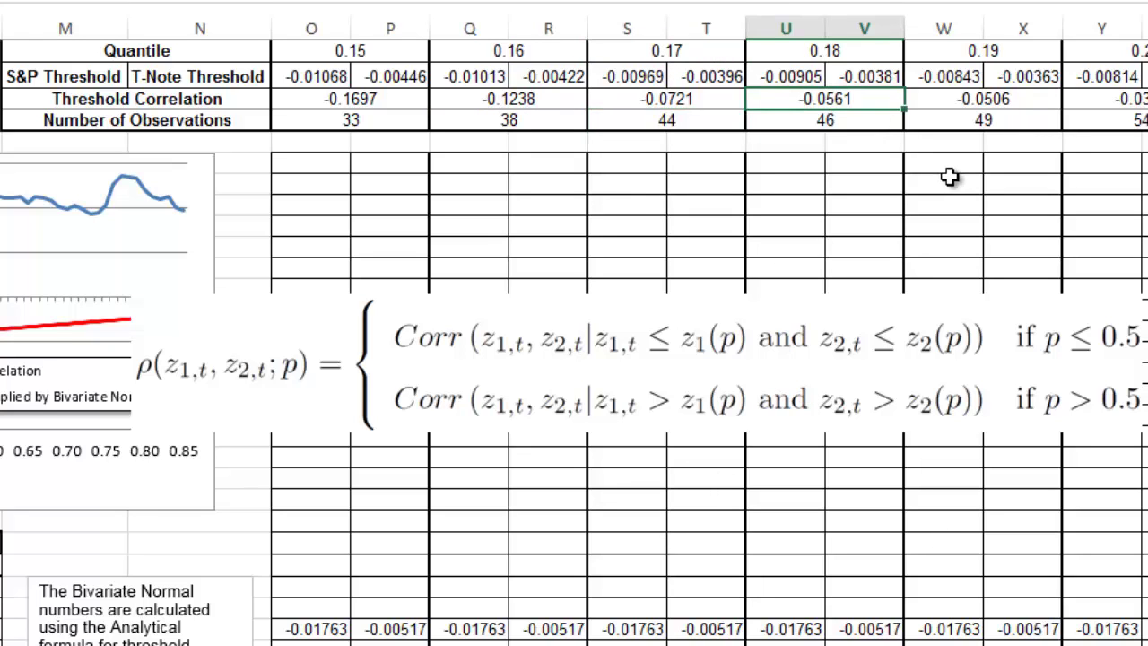
Move along the threshold correlations to the 0.51 quantile, its S&P threshold and 490 observations.
key("Right")
key("Right")
key("Right")
key("Right")
key("Right")
key("Right")
key("Right")
key("Right")
key("Right")
key("Right")
key("Right")
key("Right")
key("Right")
key("Right")
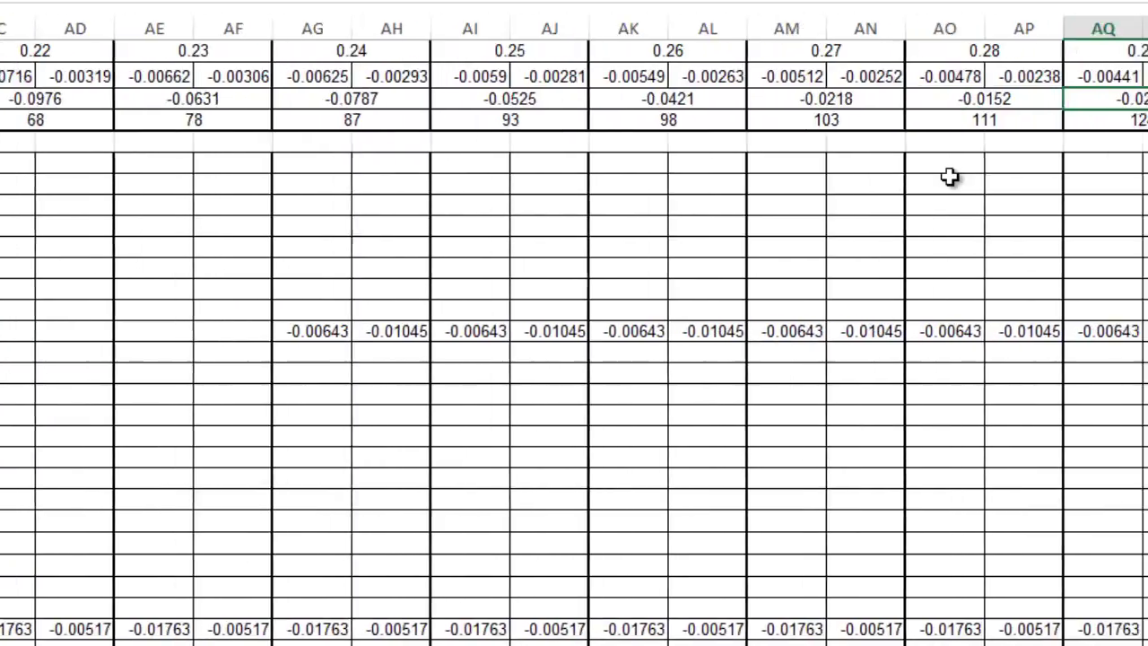
key("Right")
key("Right")
key("Right")
key("Right")
key("Right")
key("Right")
key("Right")
key("Right")
key("Right")
key("Right")
key("Right")
key("Right")
key("Right")
key("Right")
key("Right")
key("Right")
key("Right")
key("Right")
key("Right")
key("Right")
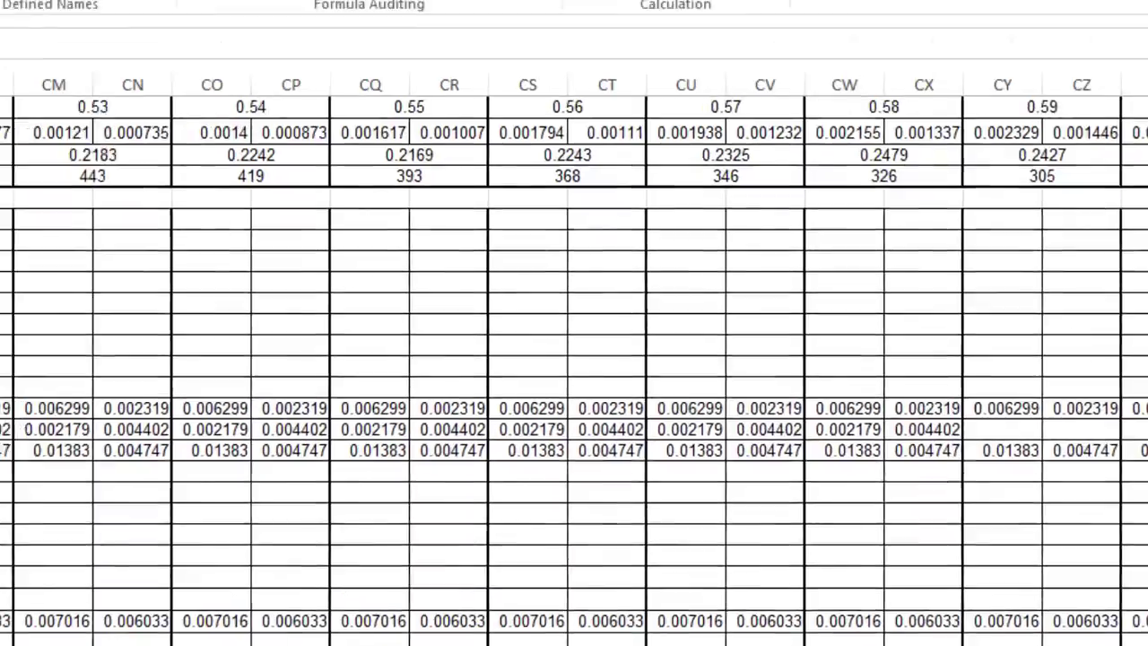
left_click(223, 236)
left_click(264, 206)
left_click(269, 184)
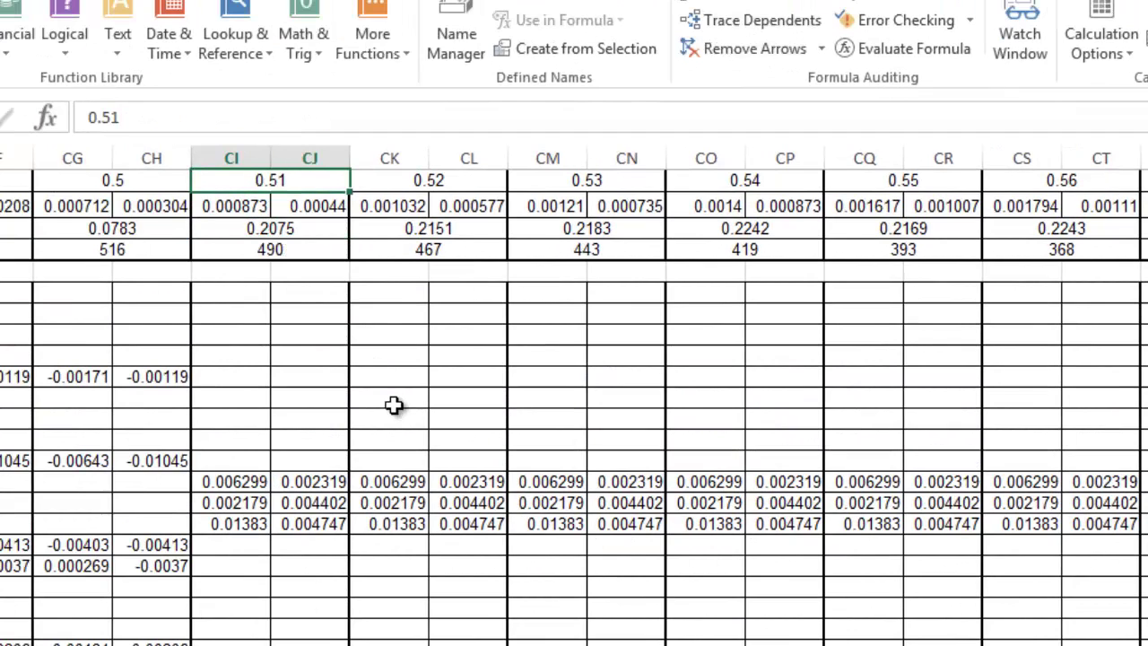
Paste the conditional return formula into a column CI cell under 0.51 and review it.
left_click(251, 375)
type("=IF(AND($C9>CI$2,$E9>CJ$2),$C9,\"\")")
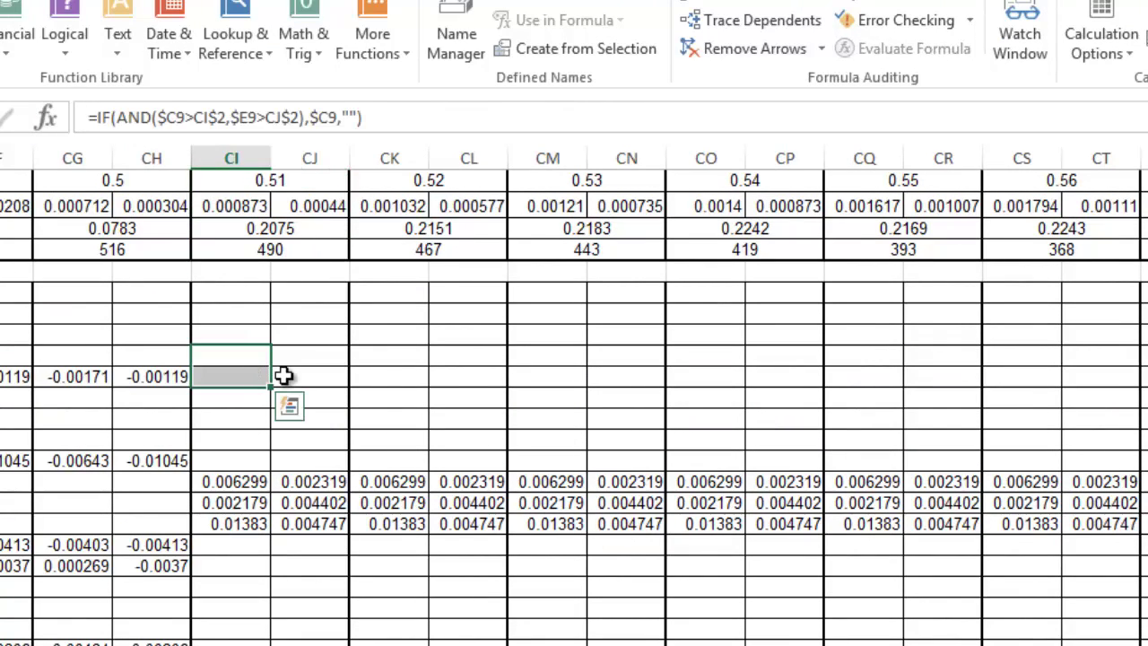
left_click(283, 305)
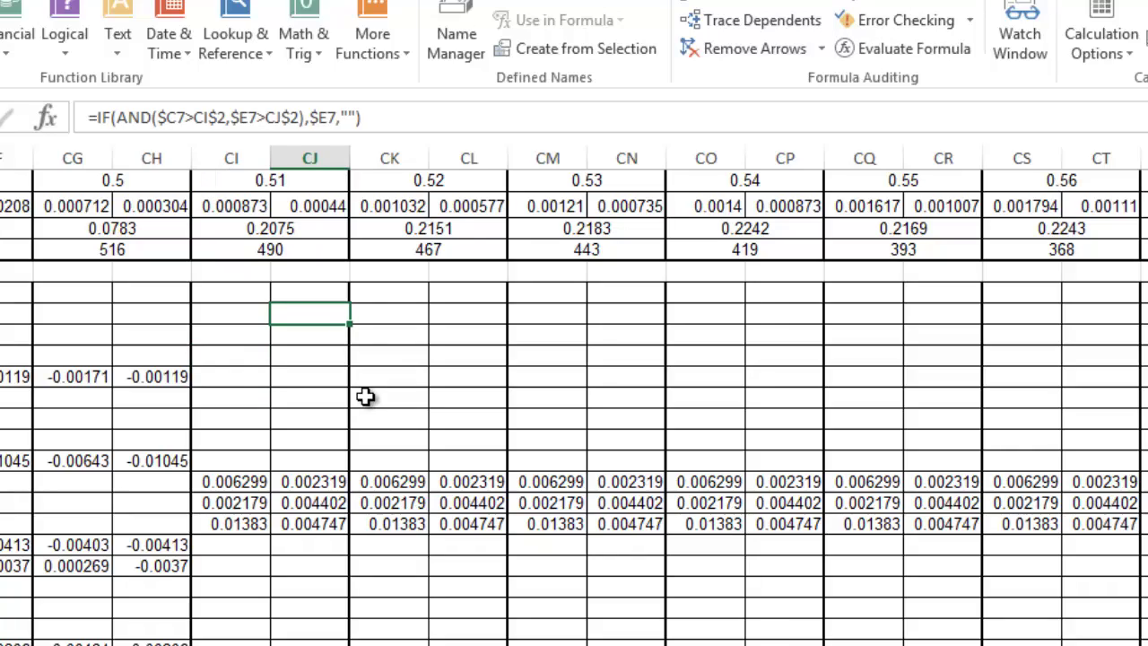
left_click(267, 213)
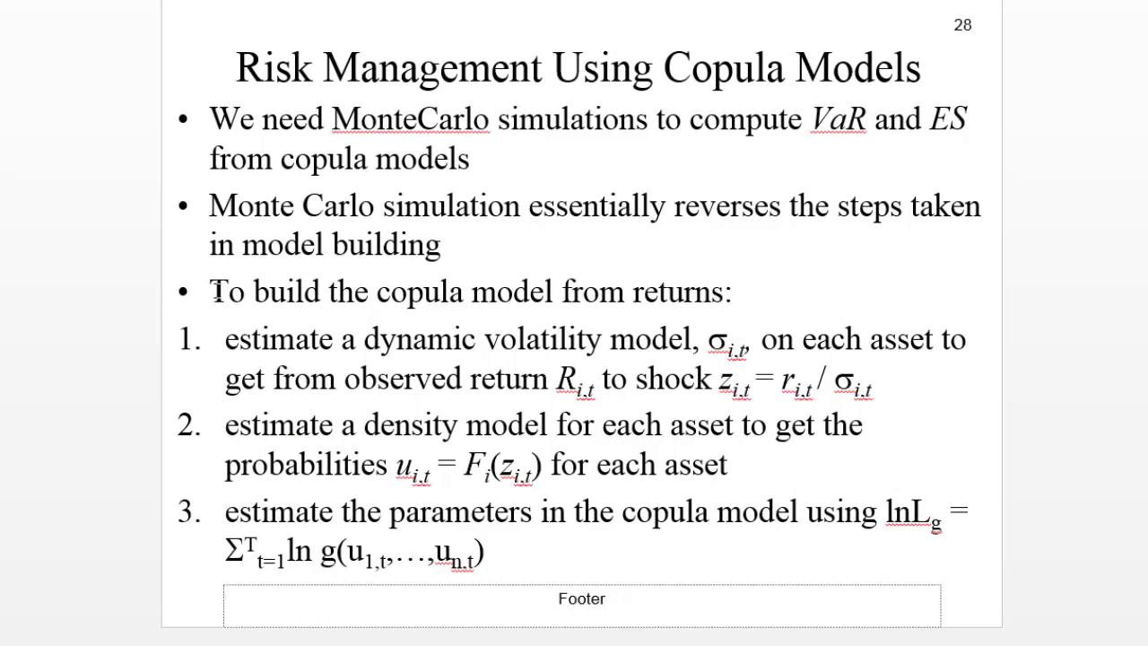
Highlight the copula-building and dynamic volatility estimation points, then return to the Excel results workbook.
left_click_drag(216, 292, 723, 291)
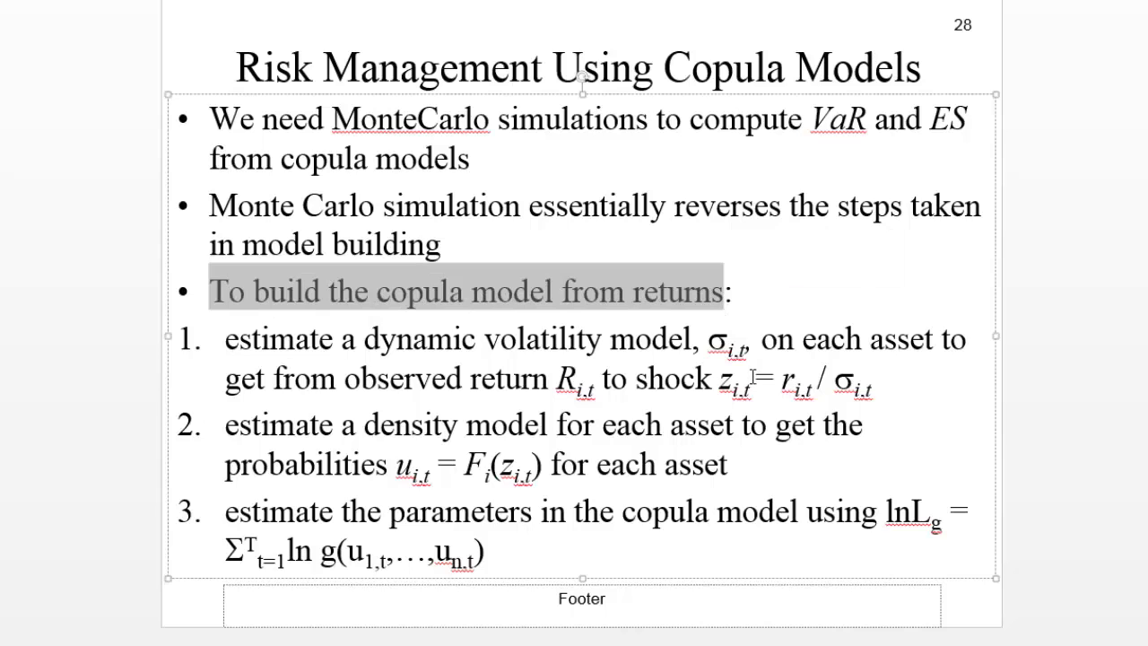
left_click_drag(269, 346, 739, 336)
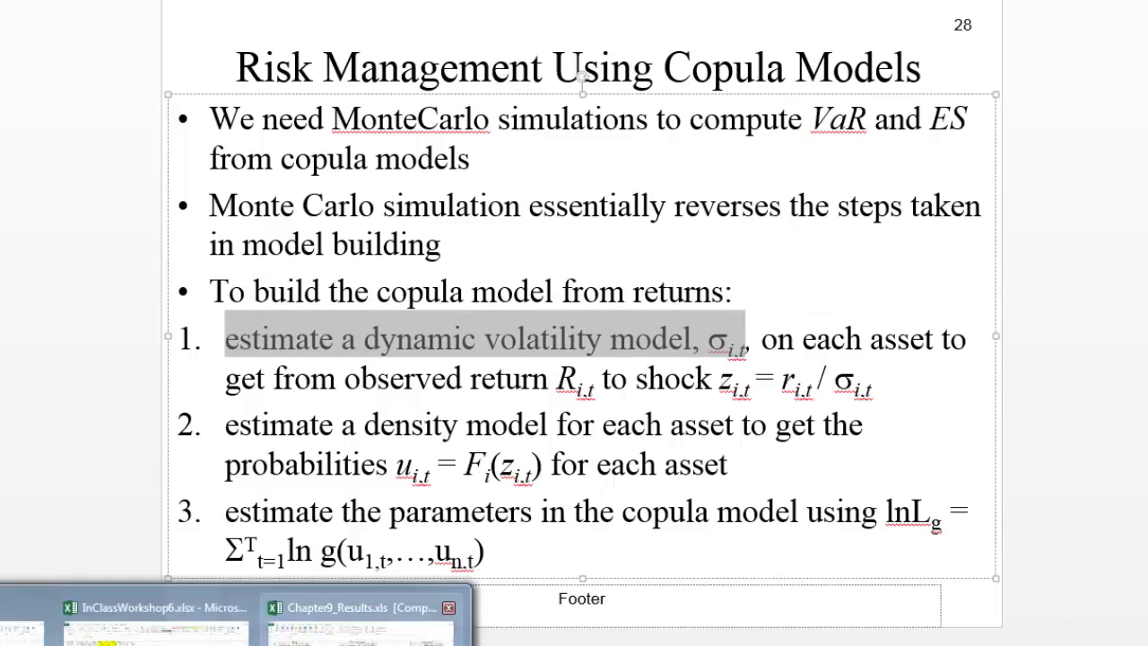
left_click(296, 619)
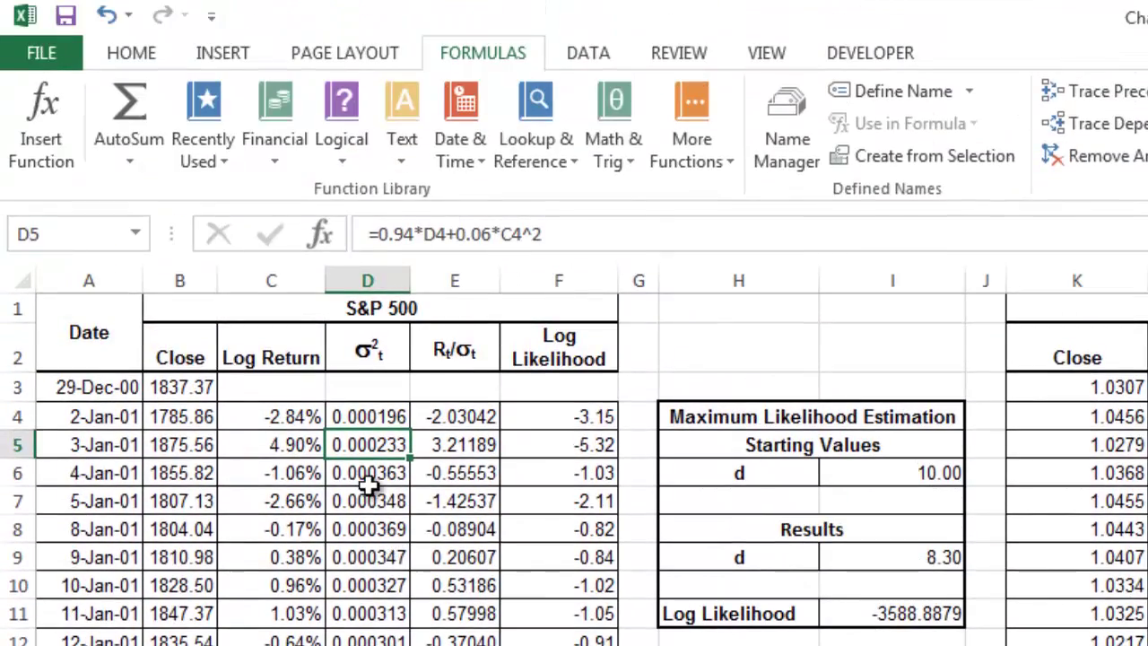
left_click(370, 480)
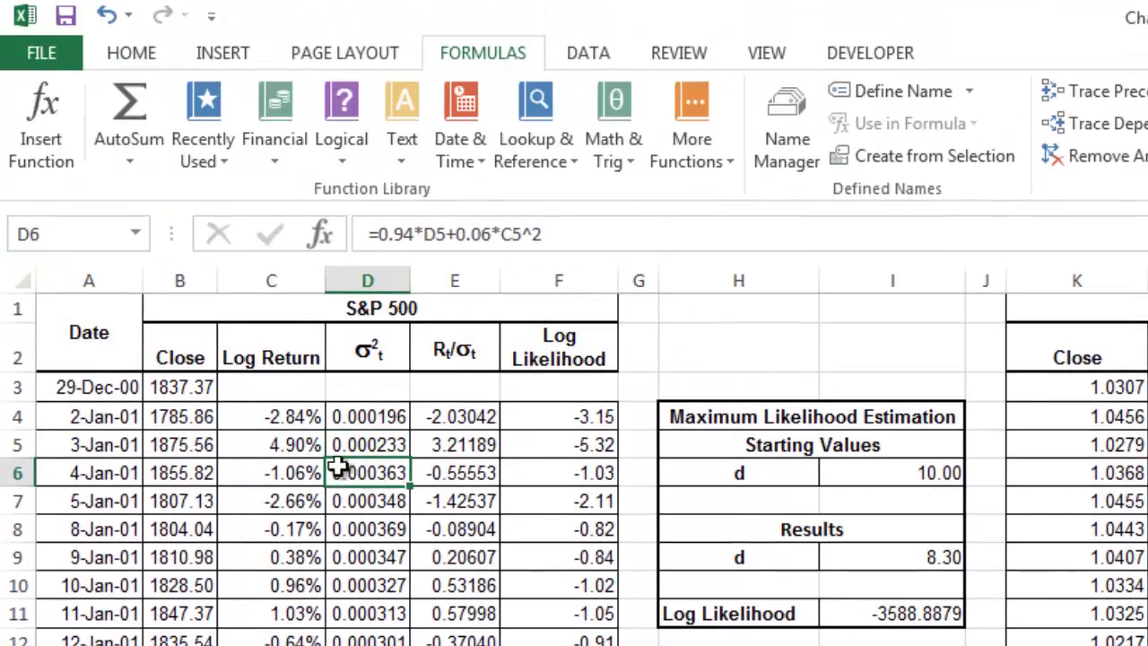
left_click(363, 445)
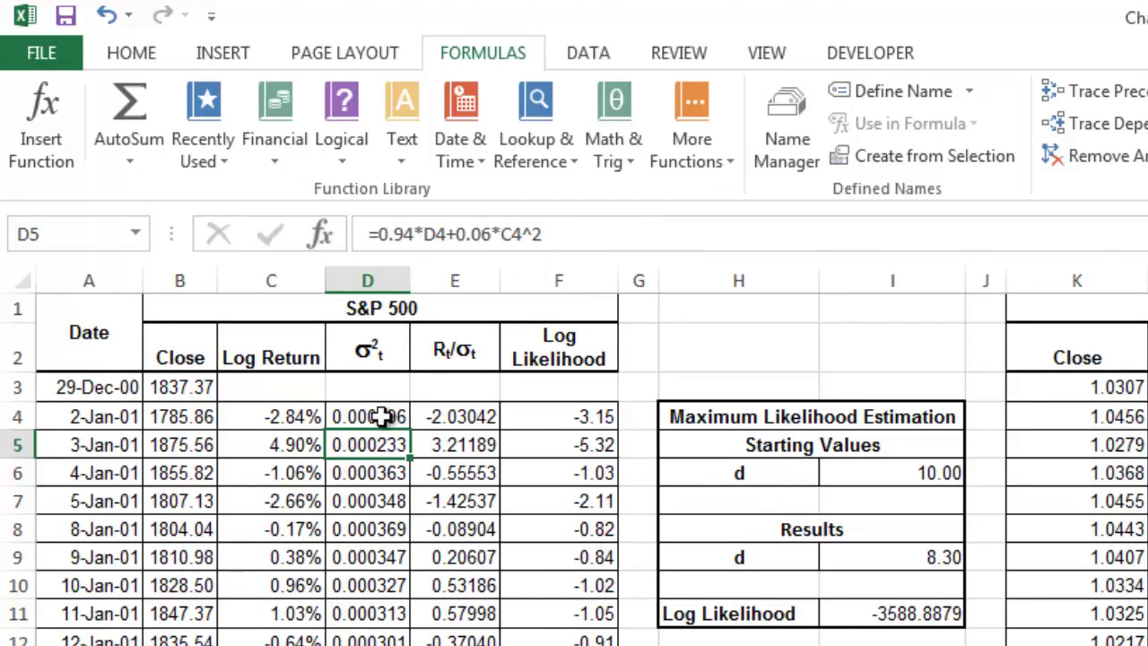
key("F2")
key("Escape")
left_click(1147, 445)
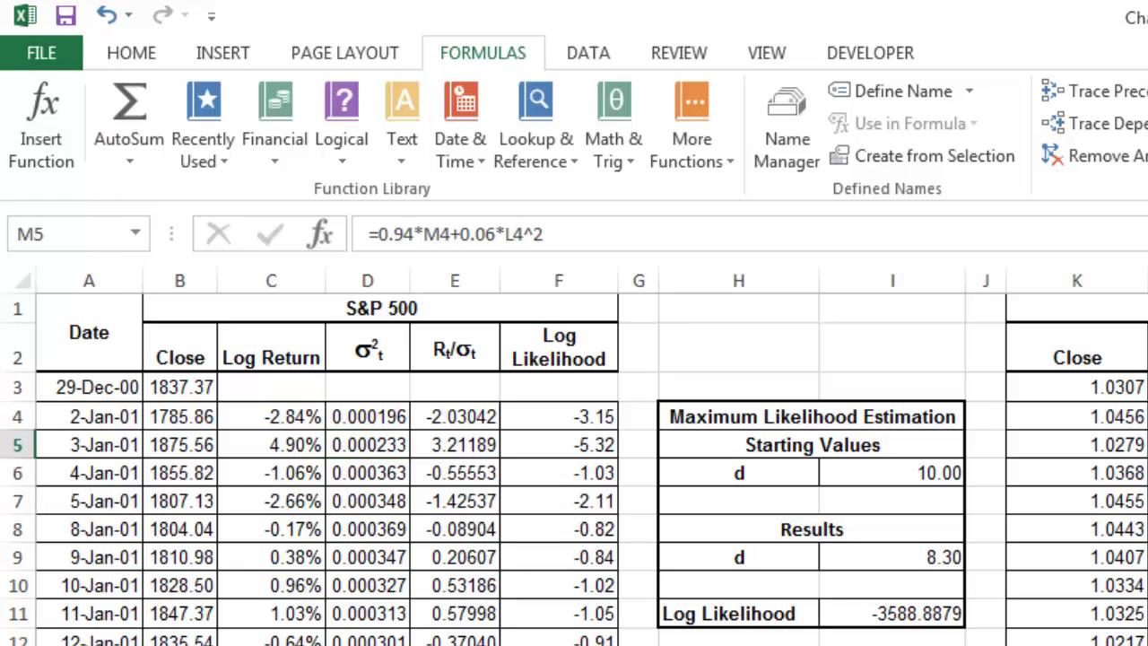
key("F2")
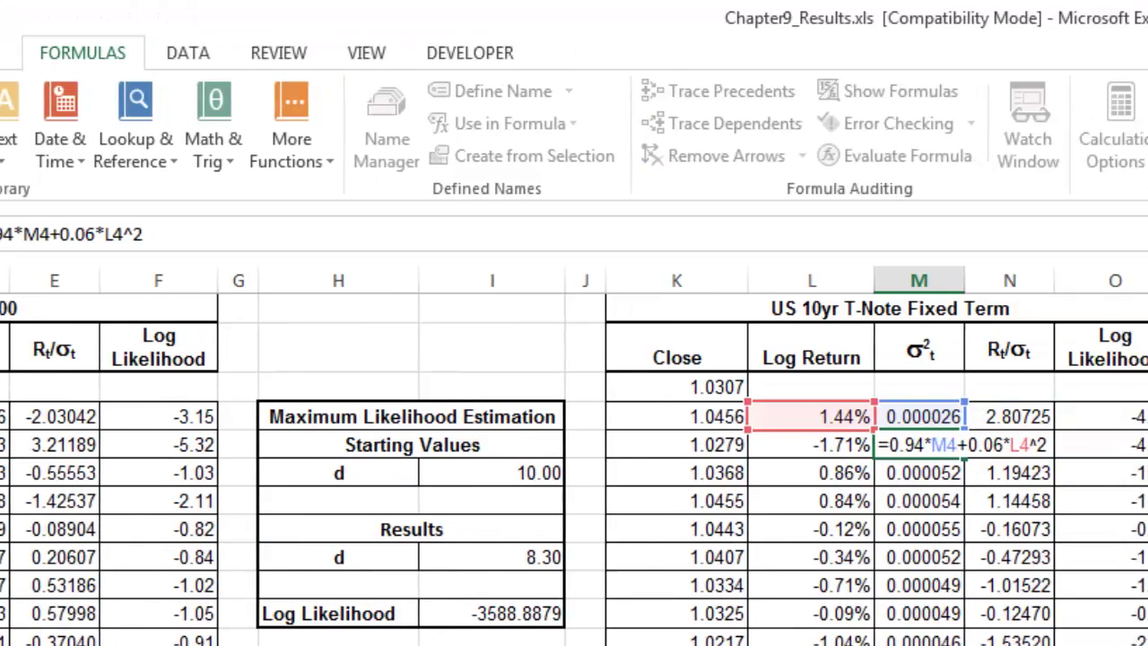
key("Escape")
left_click_drag(457, 444, 474, 641)
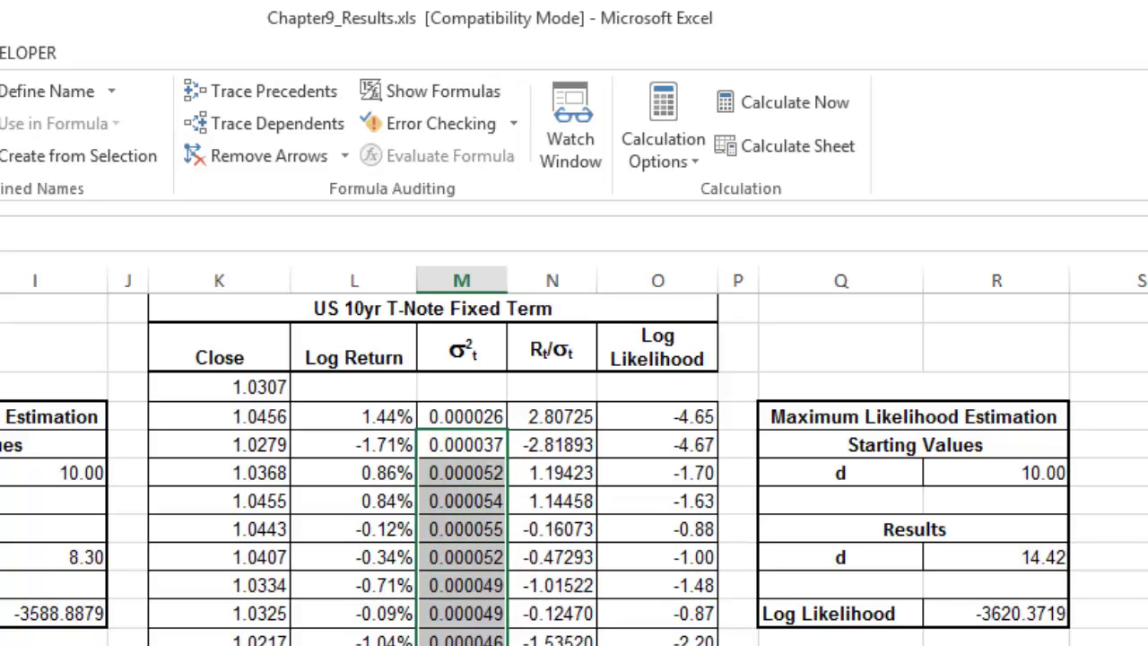
left_click(468, 585)
left_click(459, 449)
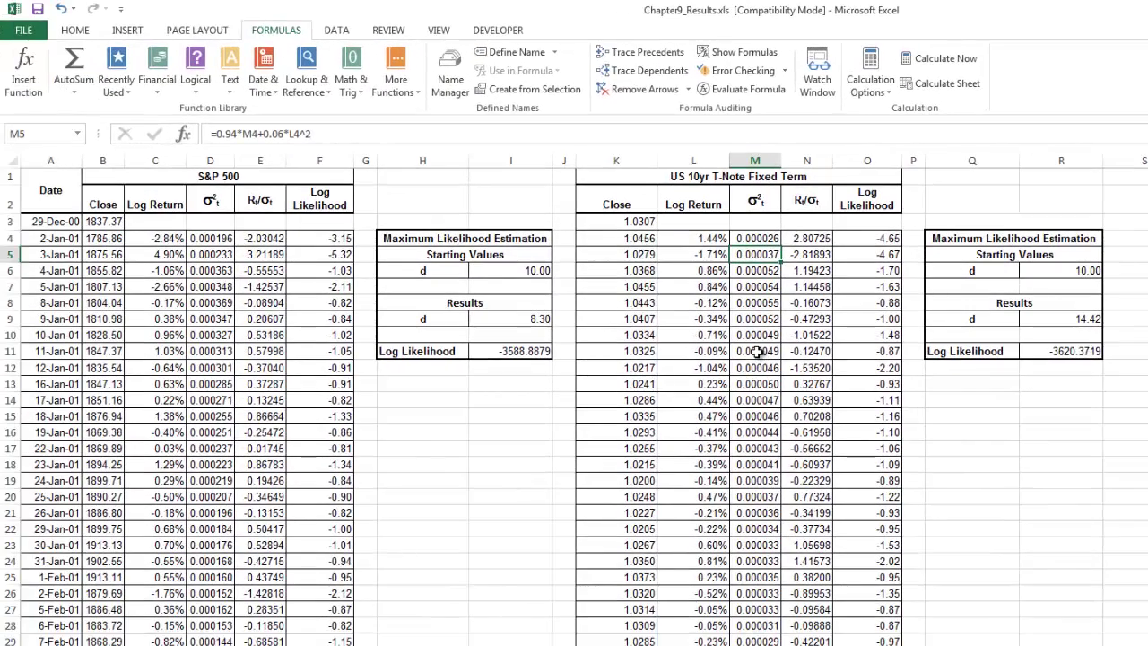
left_click(253, 271)
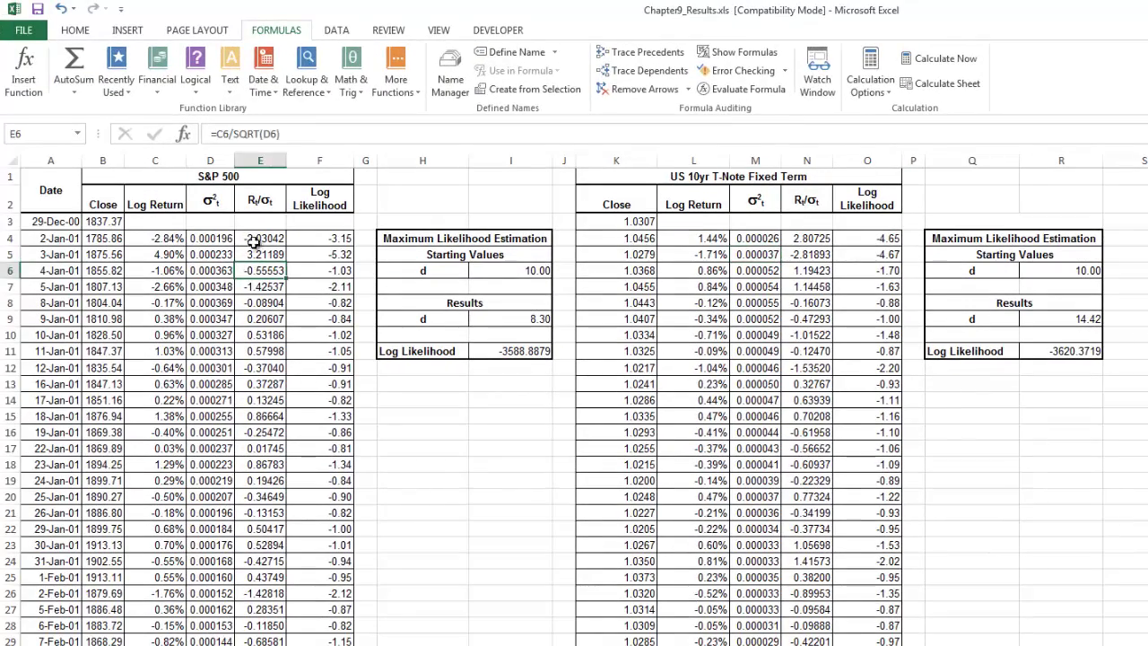
left_click(253, 238)
key("F2")
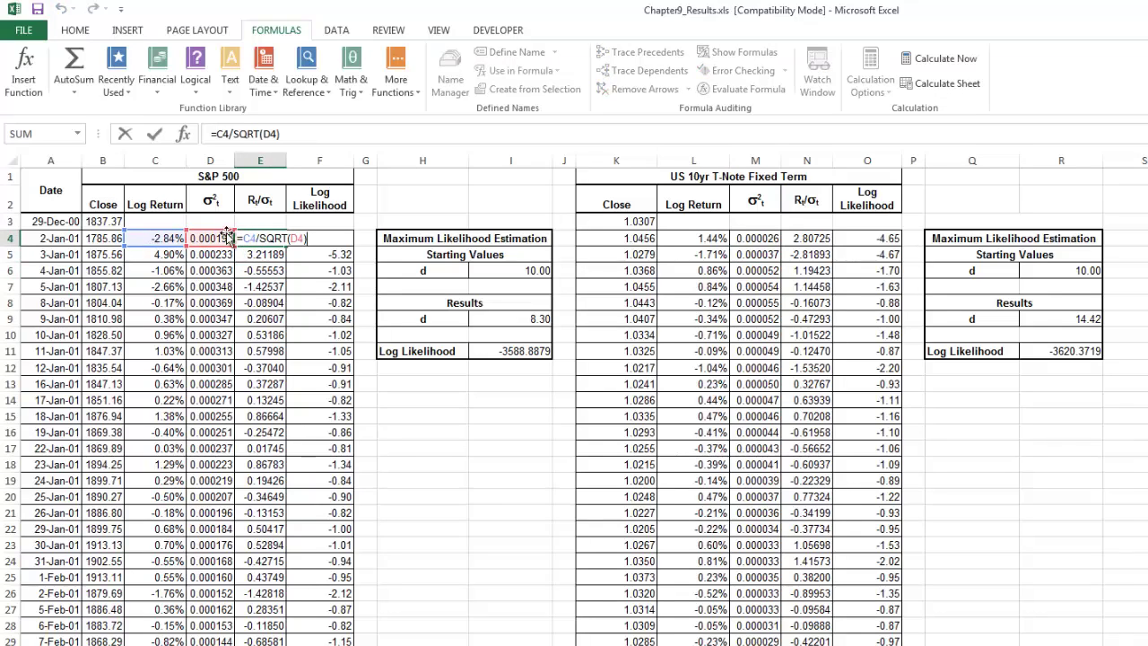
key("Return")
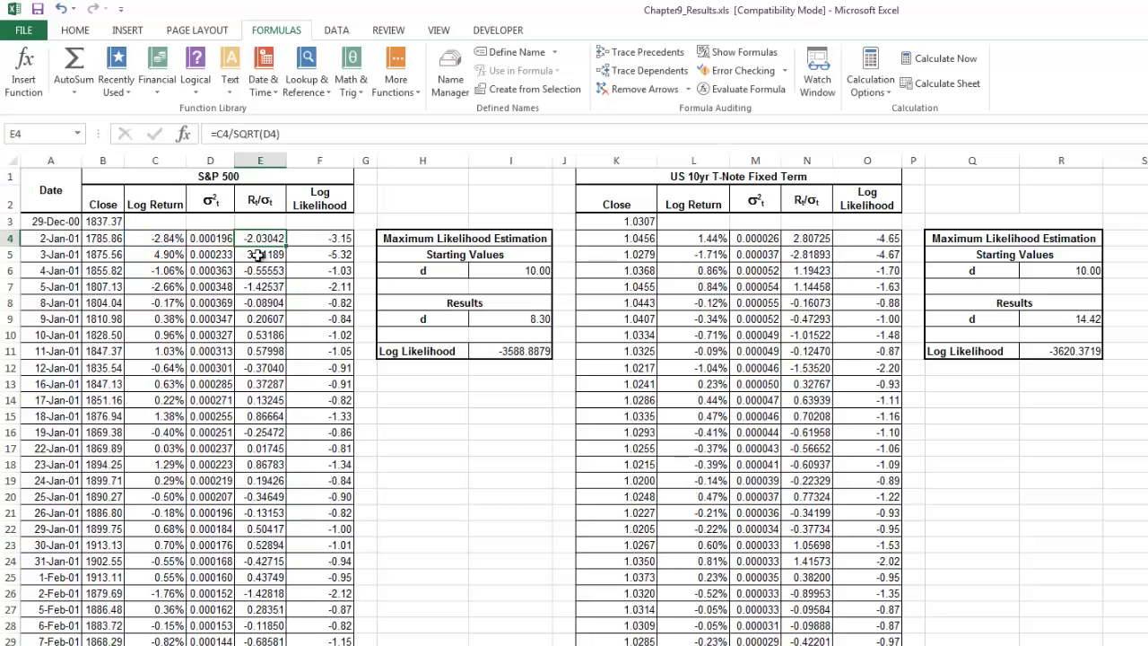
left_click_drag(260, 238, 254, 463)
left_click_drag(807, 238, 817, 448)
left_click(319, 238)
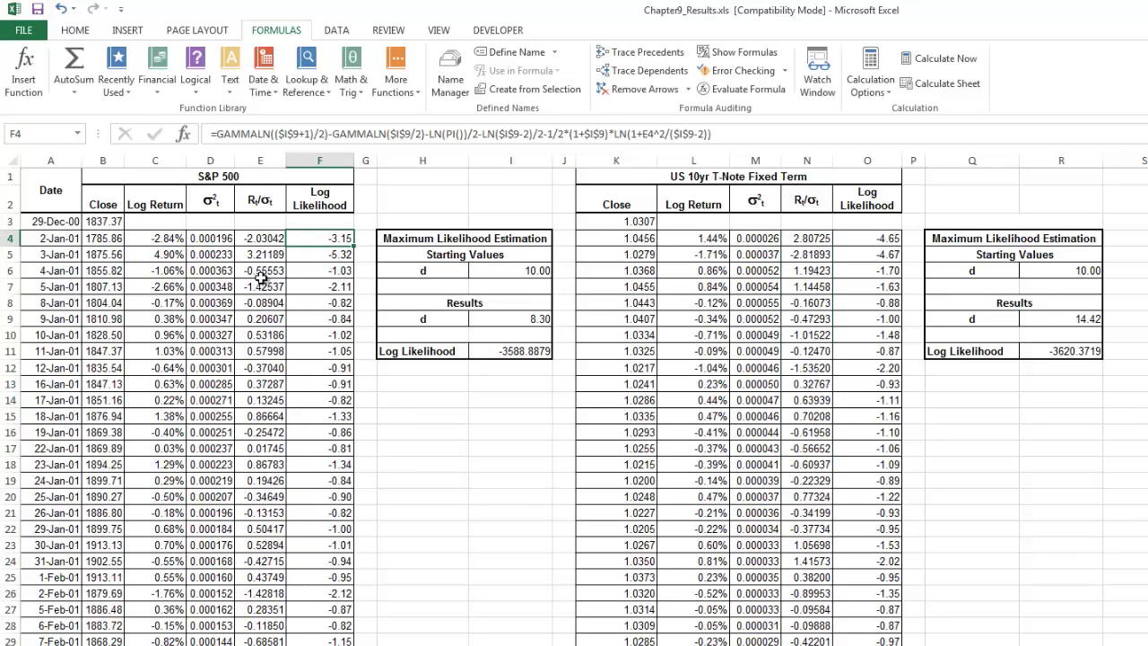
left_click(257, 239)
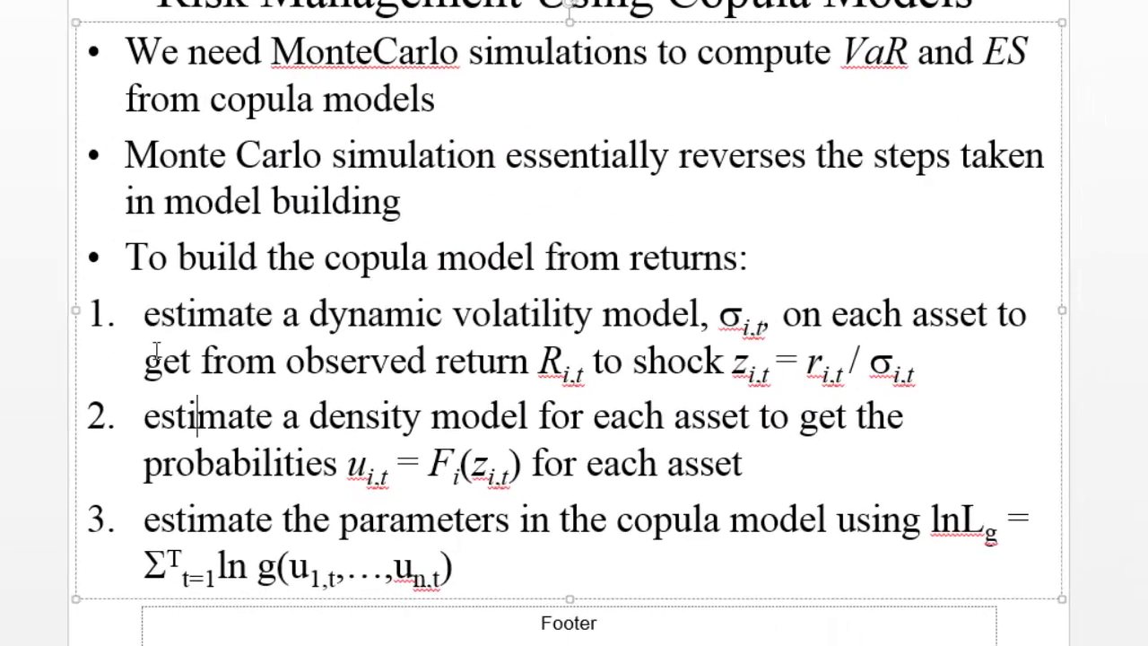
left_click_drag(151, 314, 794, 372)
left_click(229, 465)
left_click_drag(285, 418, 527, 416)
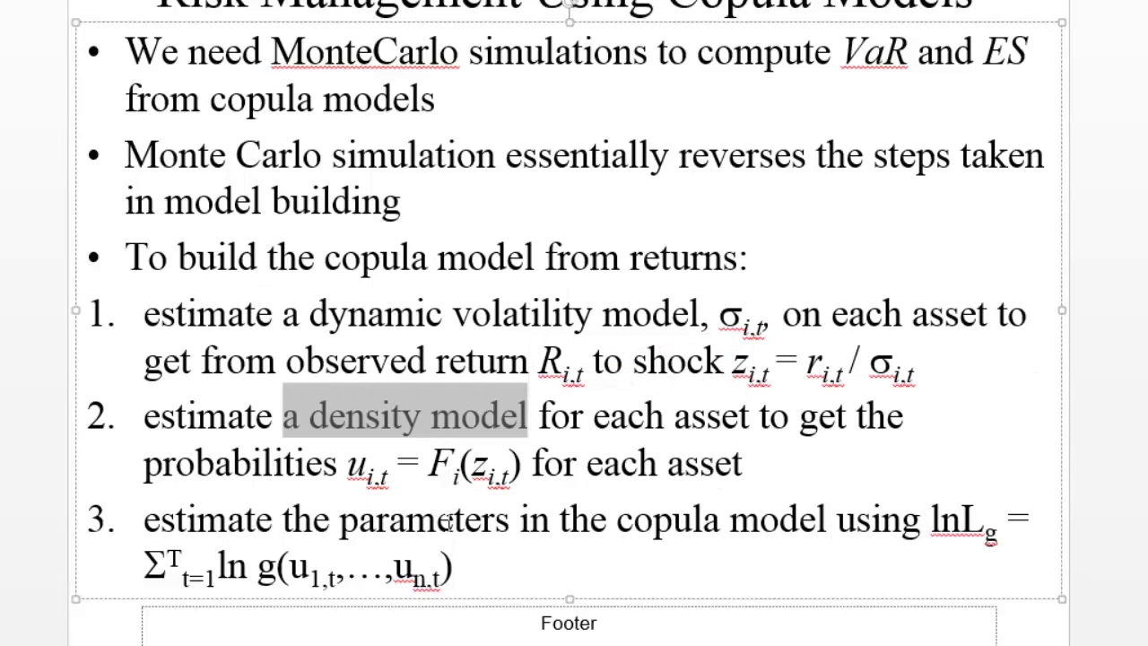
left_click(345, 470)
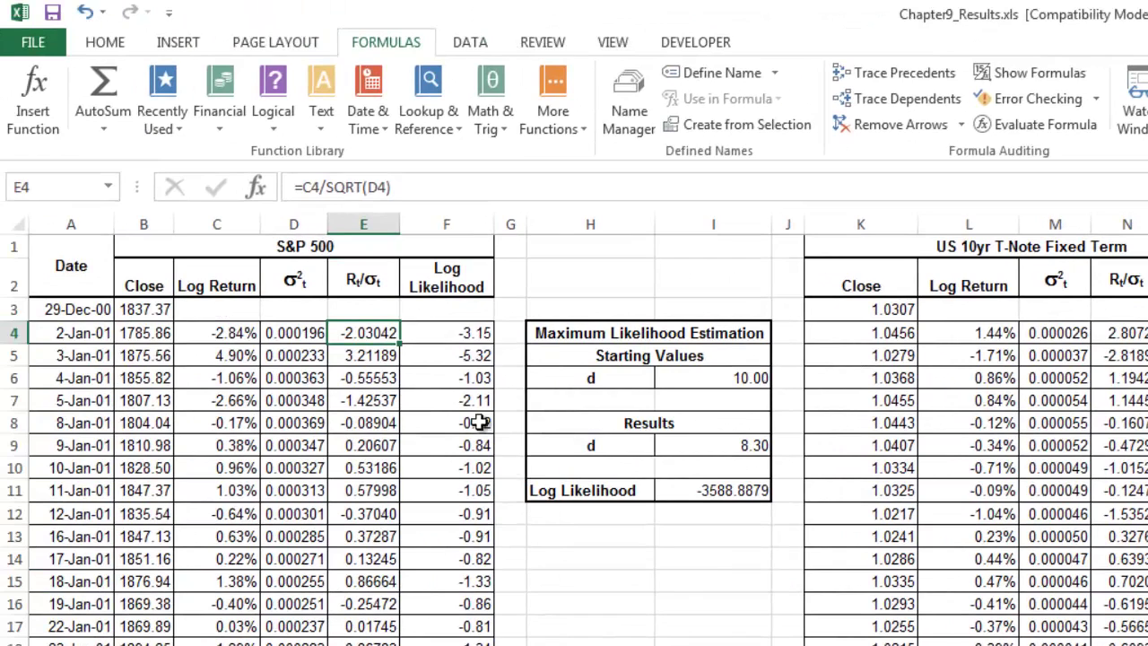
left_click(182, 184)
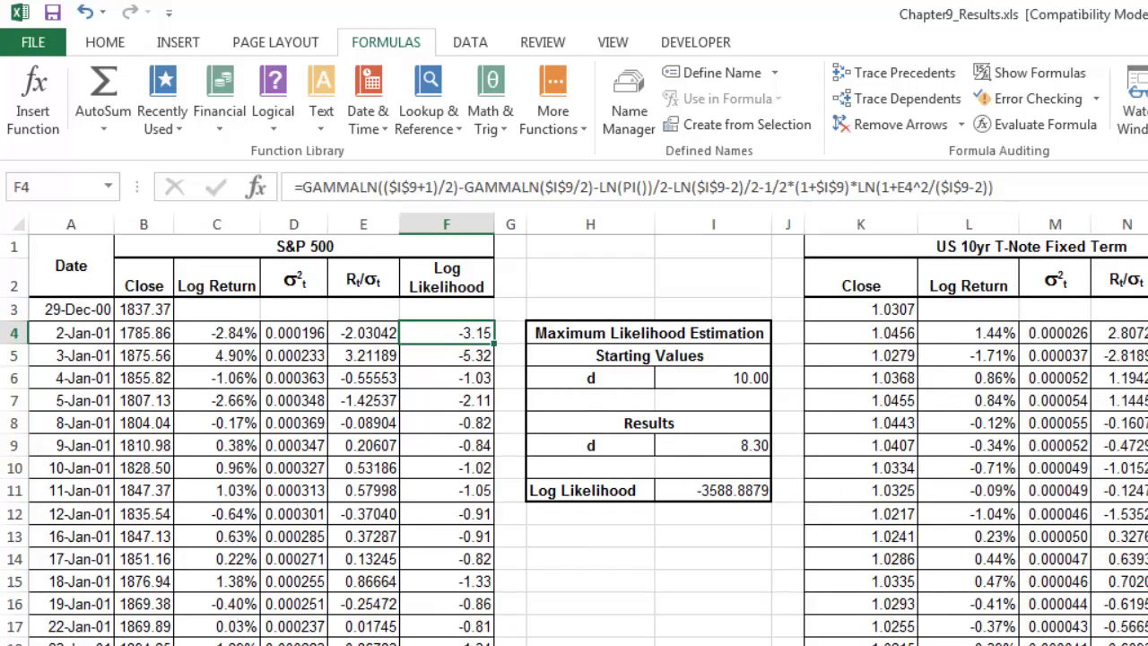
left_click(443, 425)
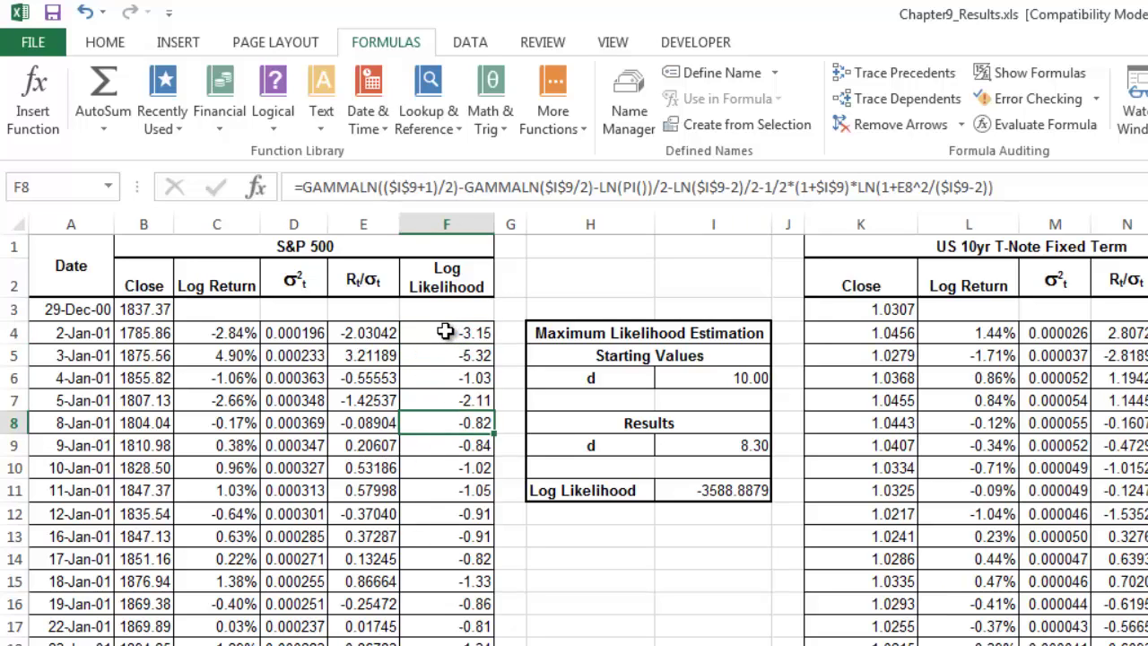
left_click_drag(449, 331, 466, 606)
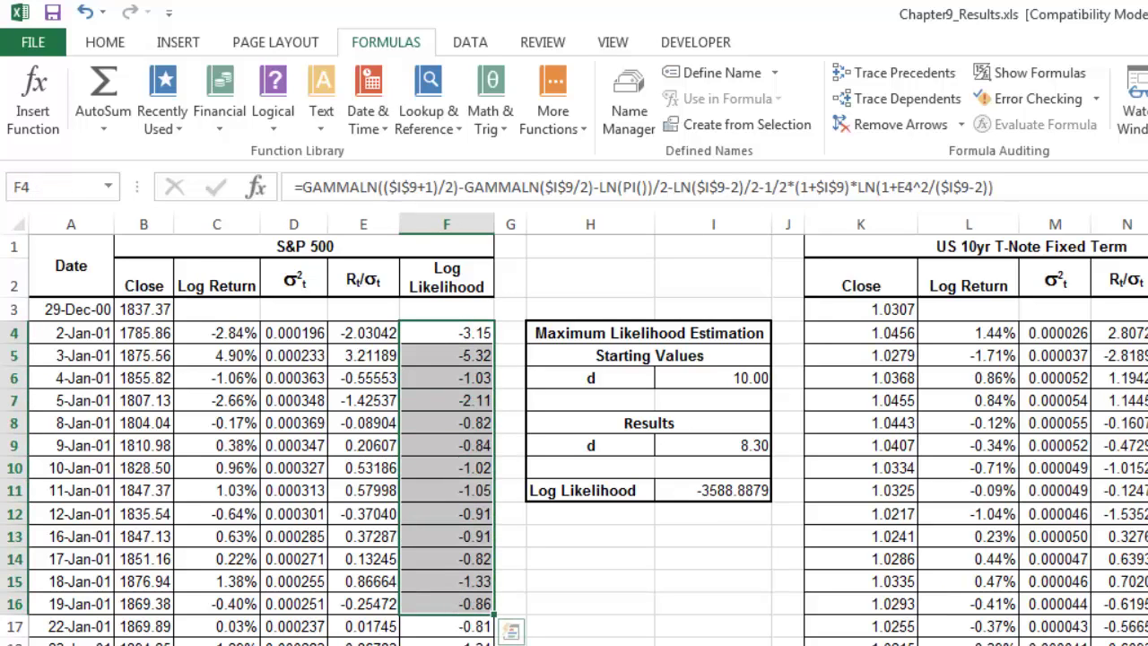
left_click(701, 504)
key("F2")
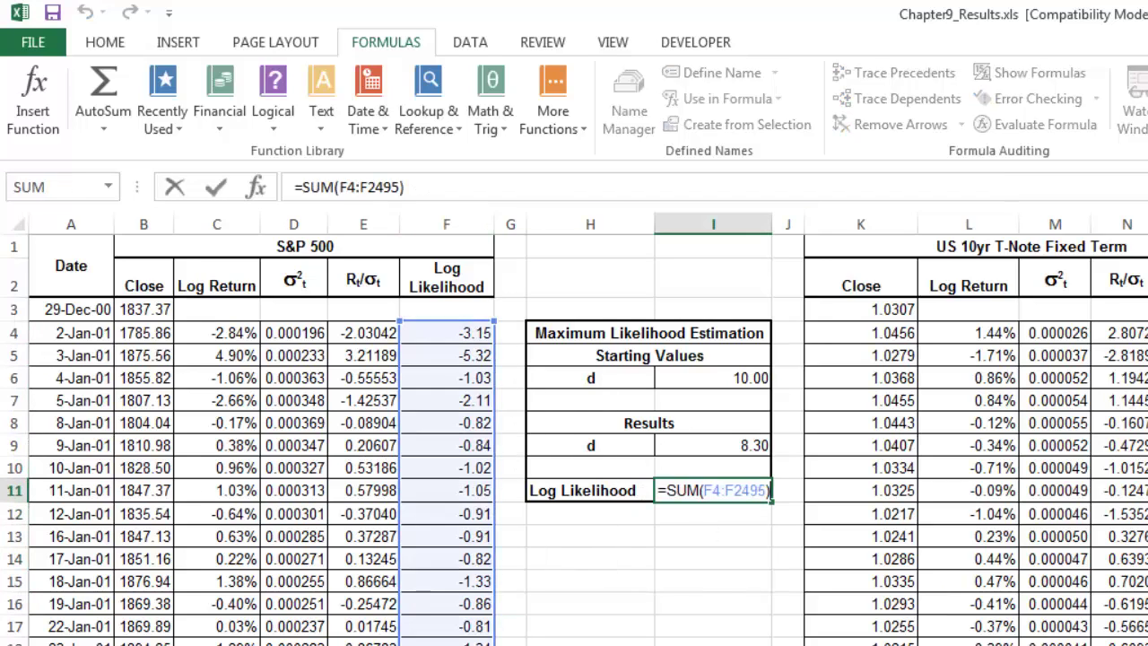
key("Escape")
left_click(753, 448)
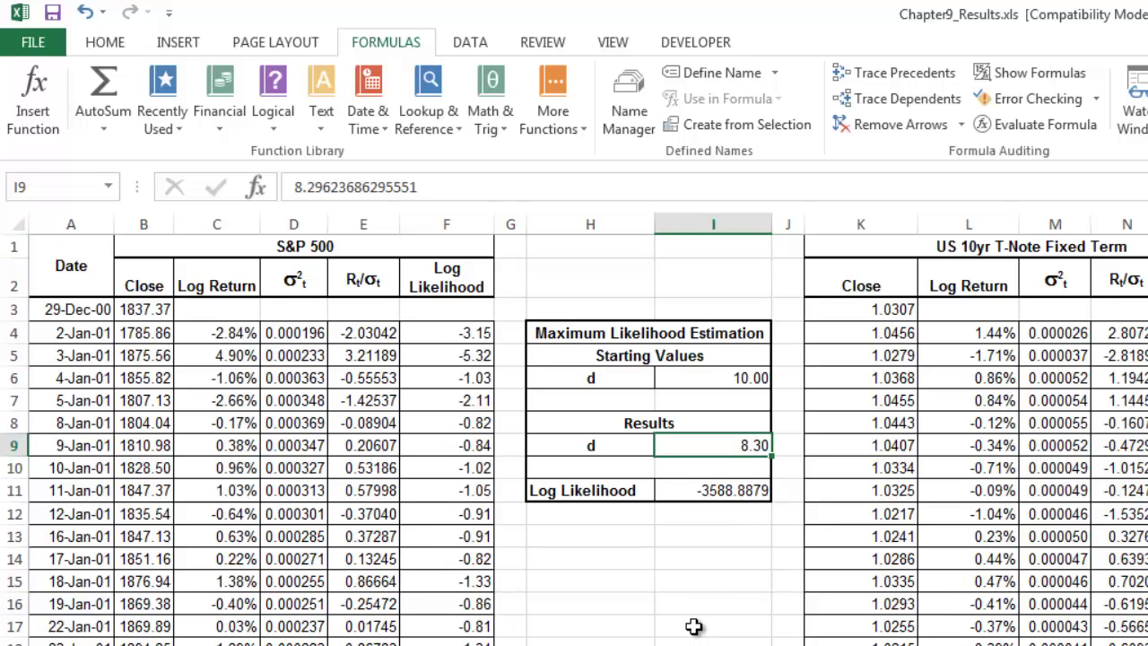
left_click_drag(443, 335, 422, 626)
left_click(422, 626)
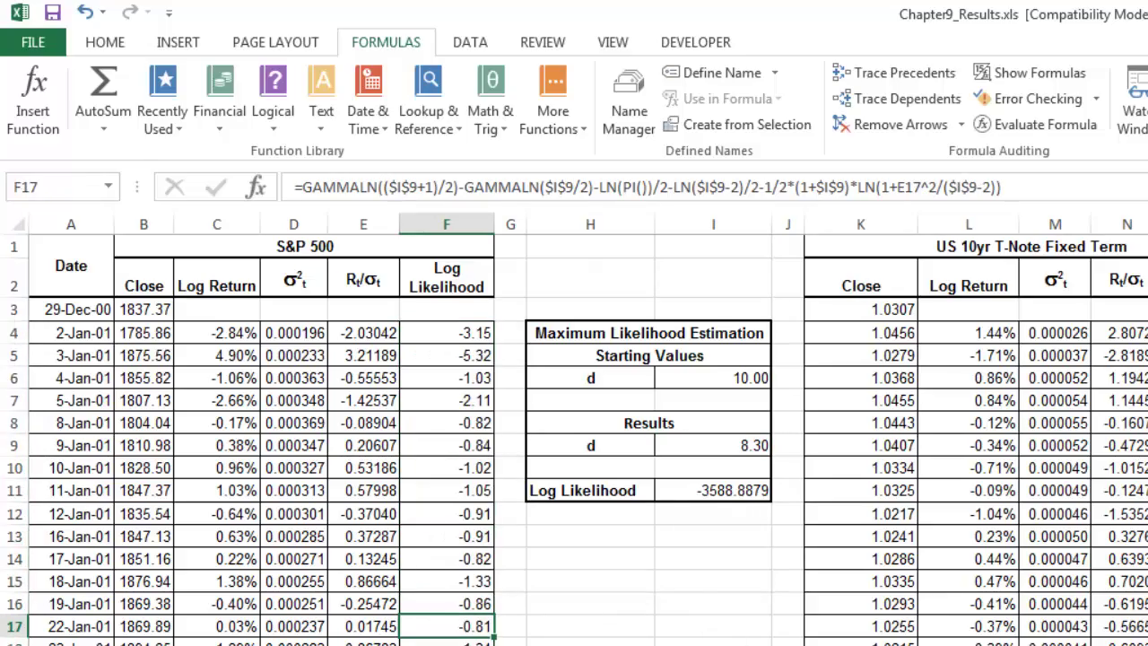
left_click(717, 449)
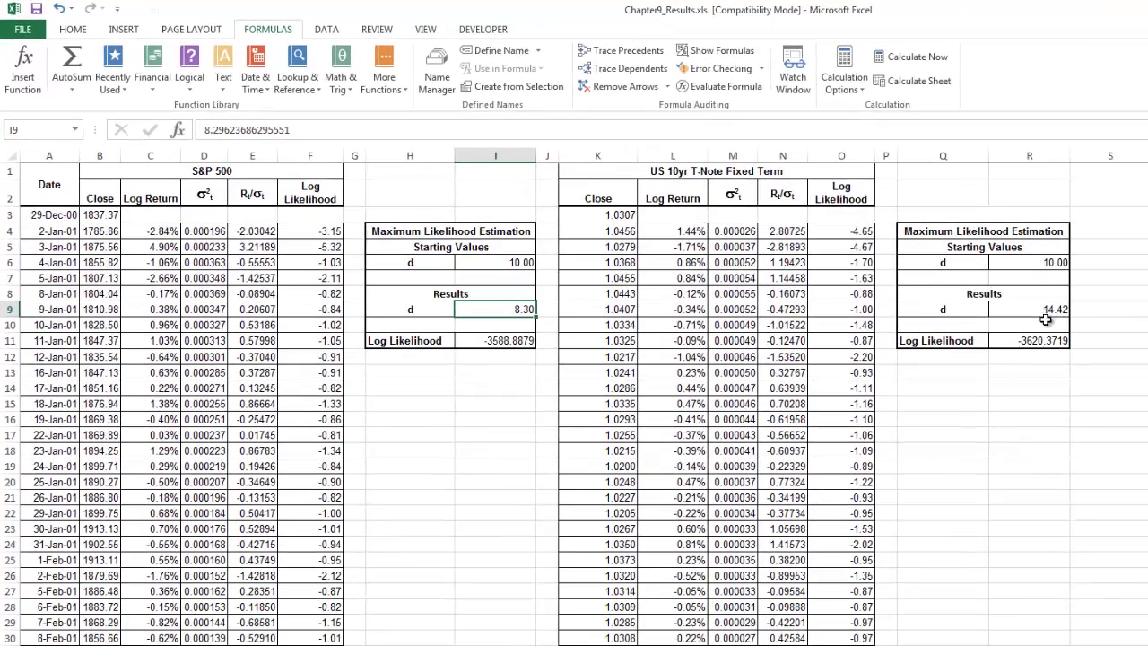
left_click(1028, 307)
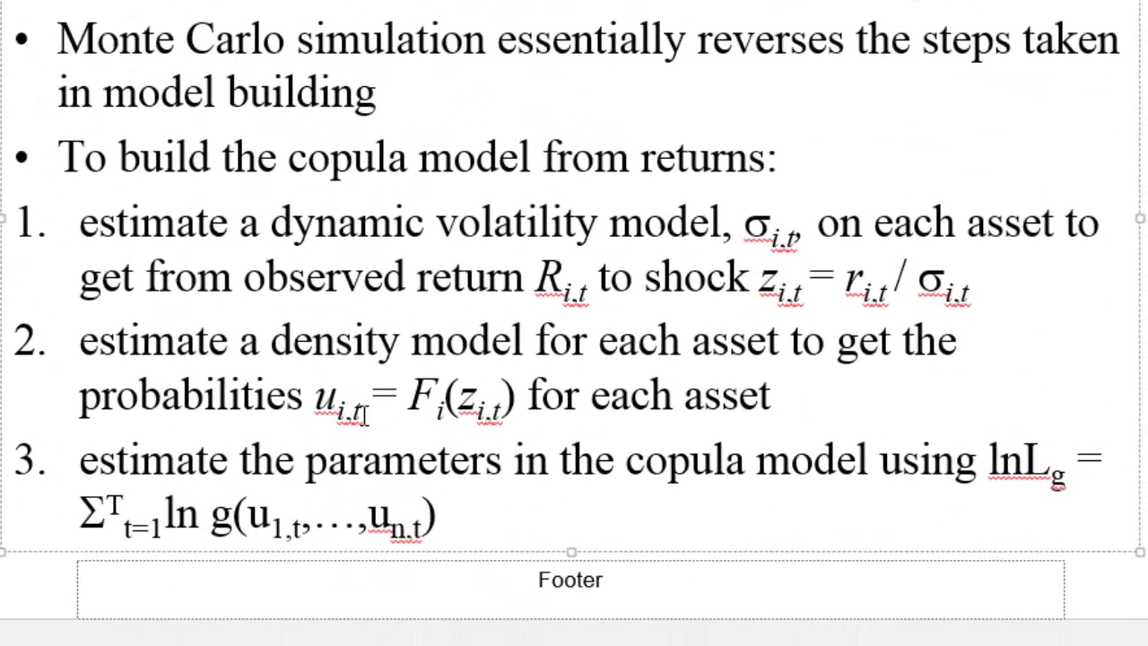
left_click_drag(408, 404, 521, 418)
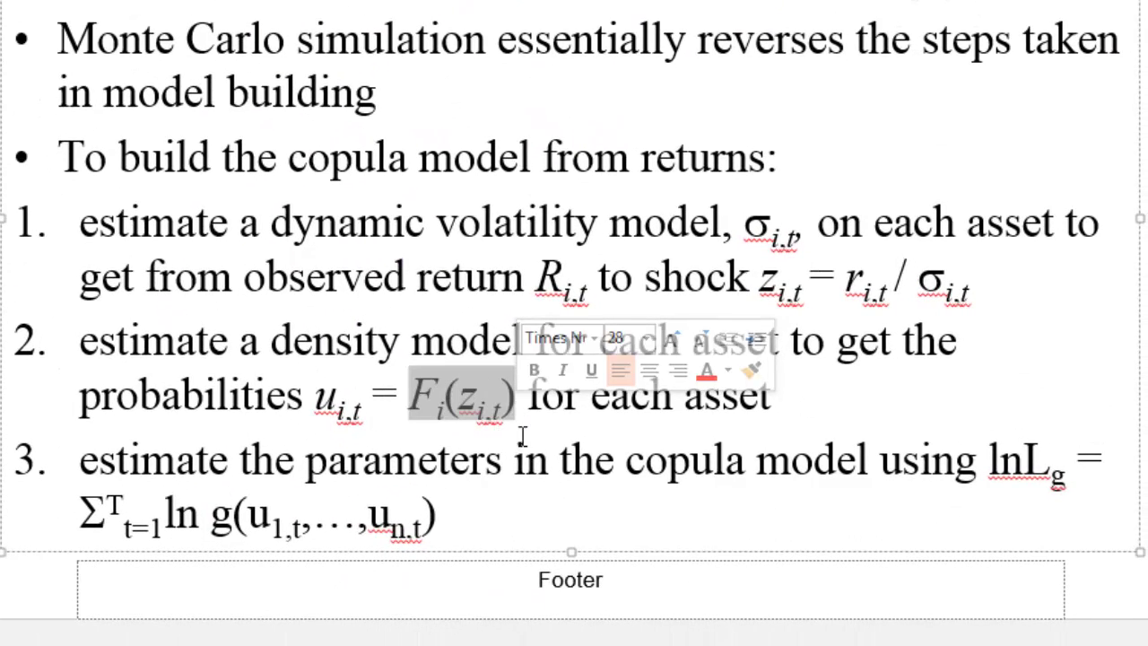
left_click(461, 399)
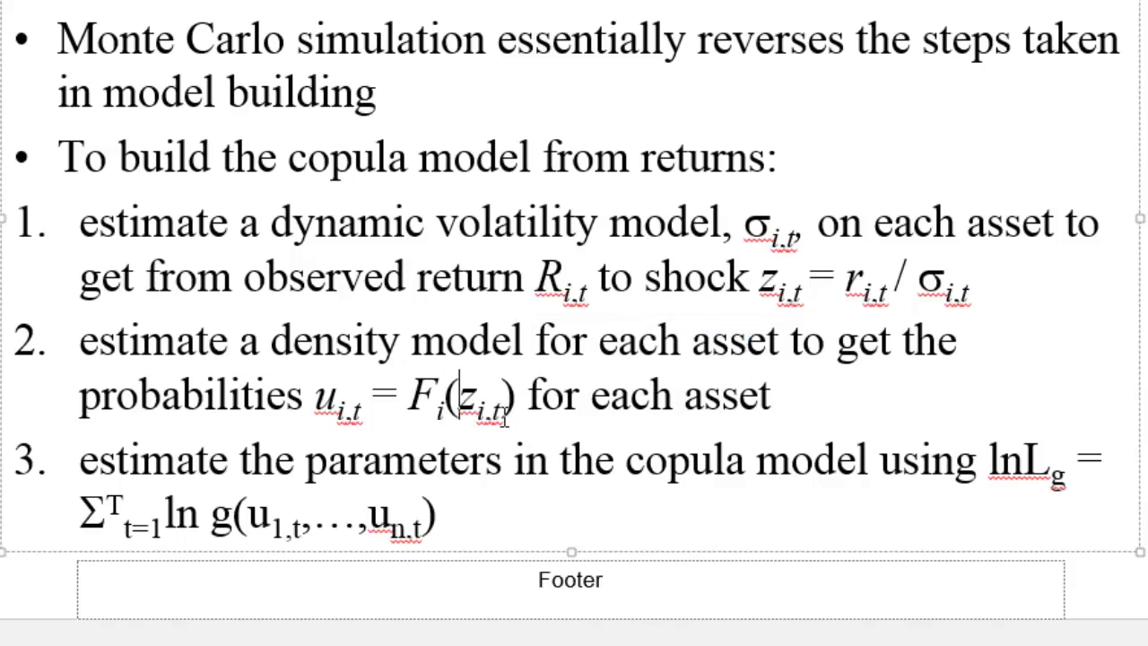
left_click_drag(314, 404, 362, 409)
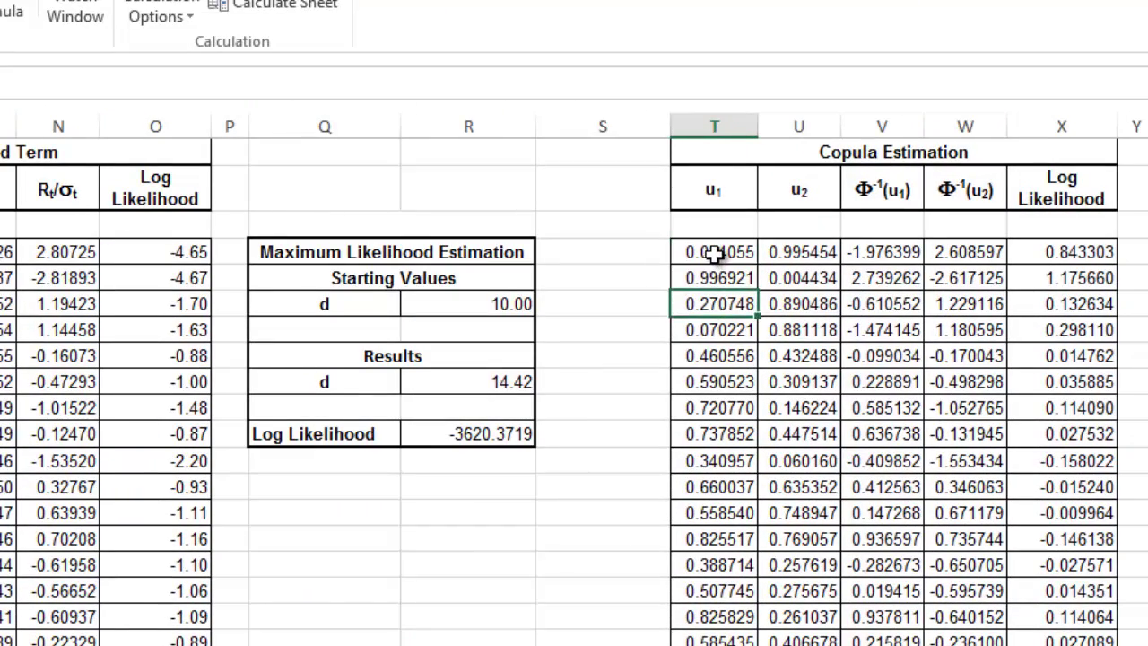
left_click_drag(726, 252, 738, 436)
left_click_drag(802, 252, 810, 434)
left_click(728, 254)
key("F2")
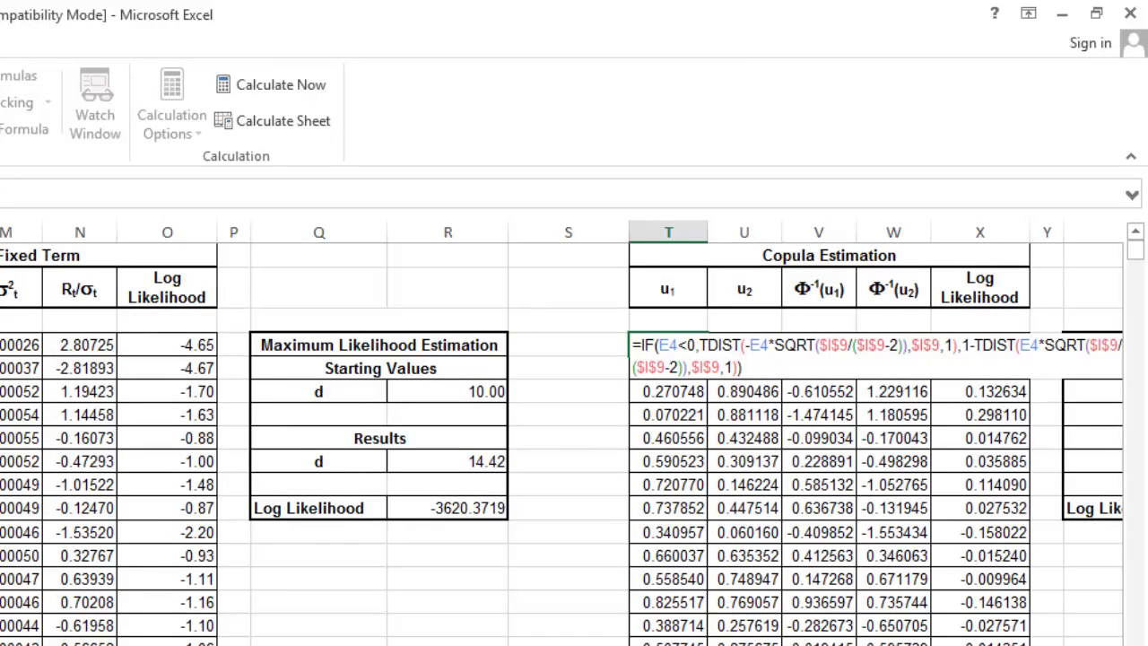
key("Tab")
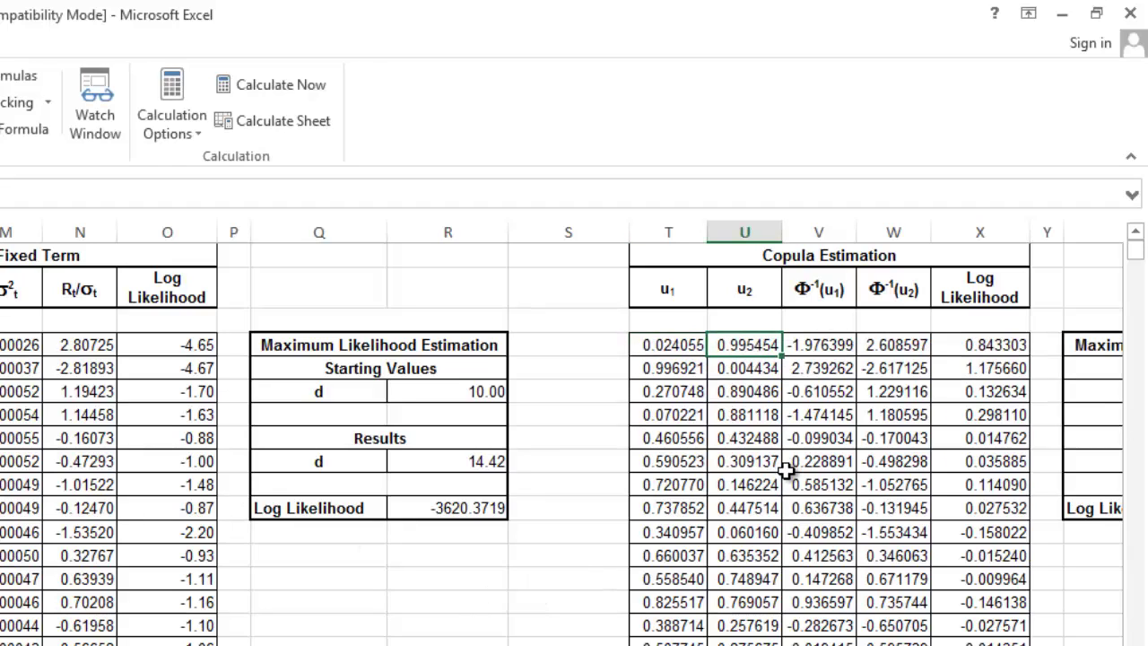
key("F2")
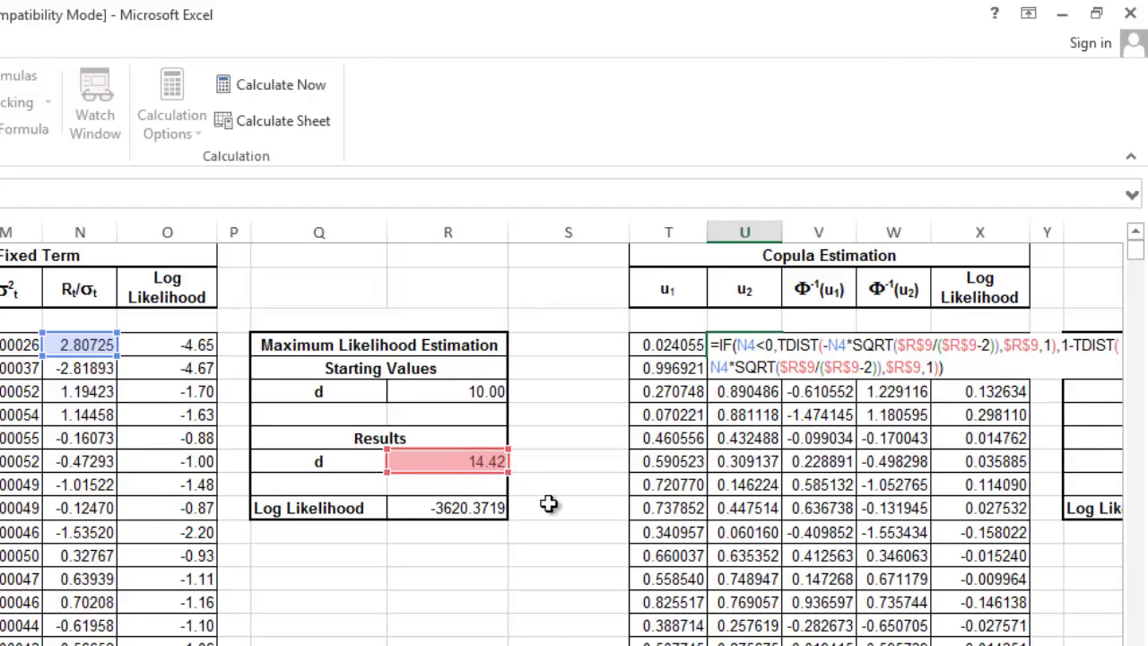
key("ctrl+Return")
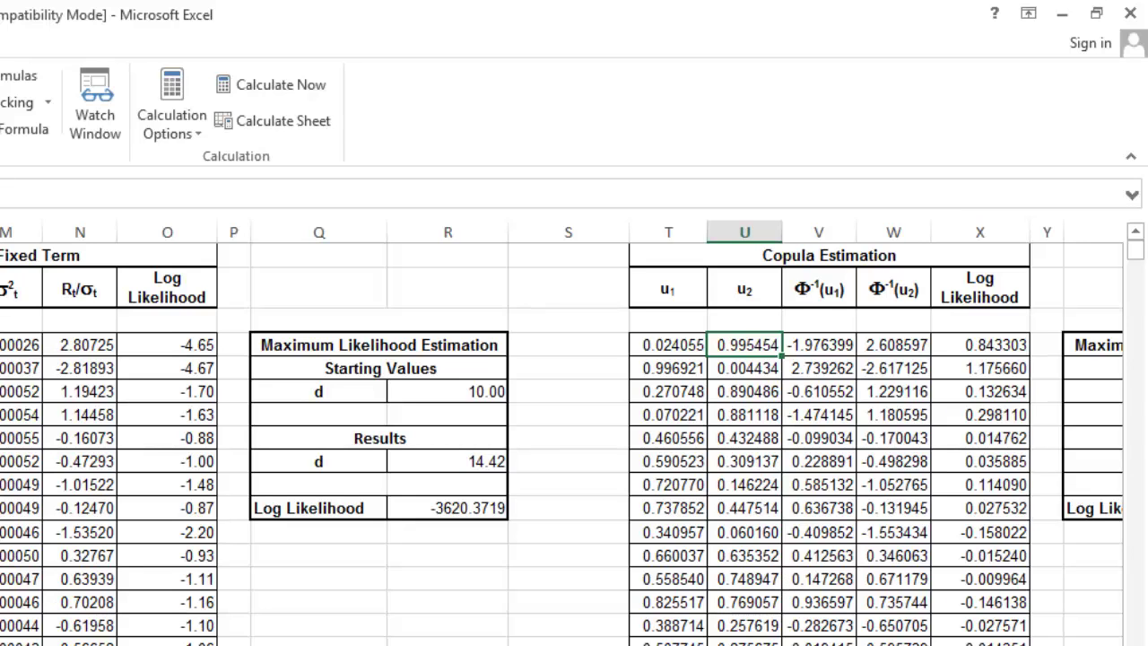
scroll(422, 354, "right", 3)
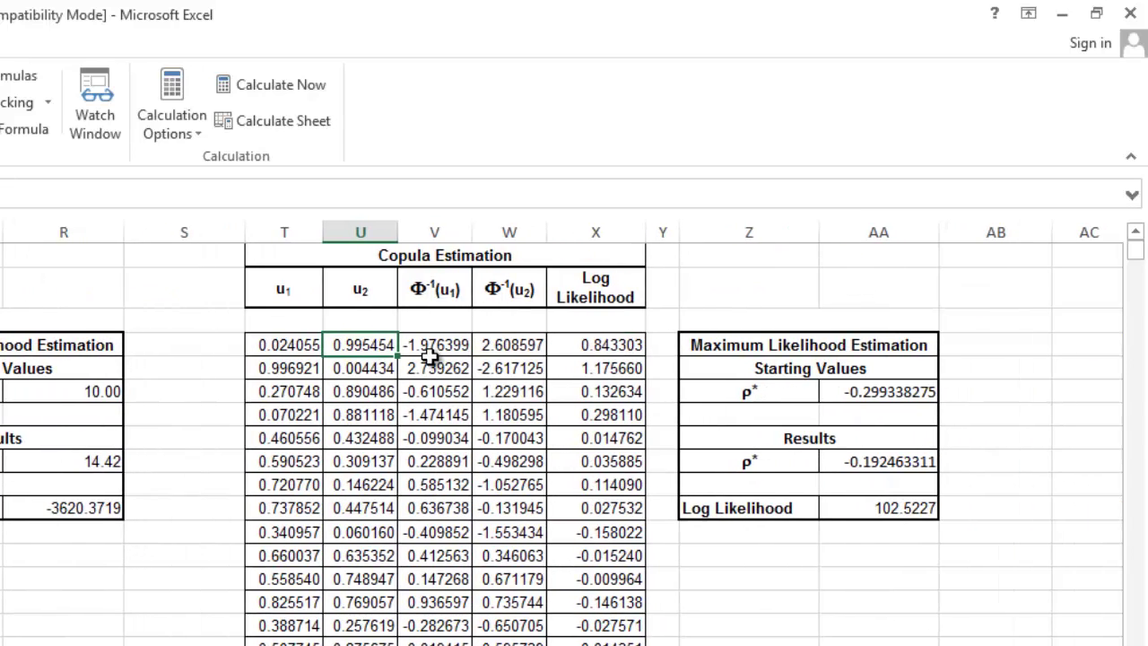
left_click(429, 366)
left_click(302, 344)
left_click(365, 344)
left_click(424, 347)
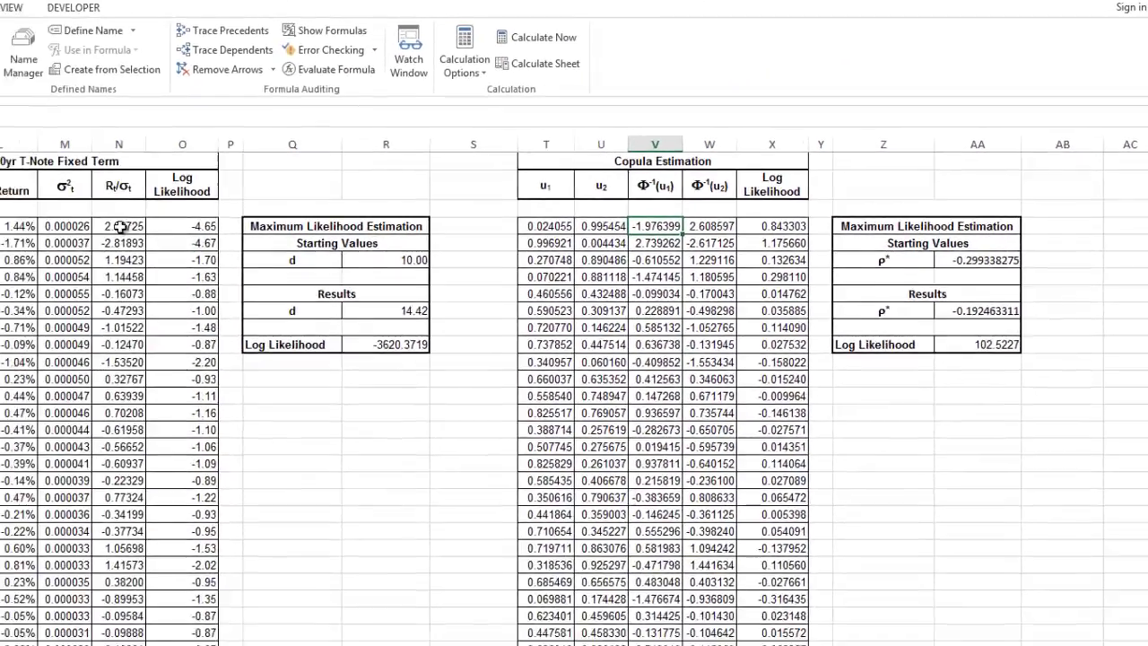
Review the T-Note standardized returns, its -3620.3719 log likelihood, and the Φ⁻¹(u1), Φ⁻¹(u2) values.
left_click_drag(222, 202, 235, 254)
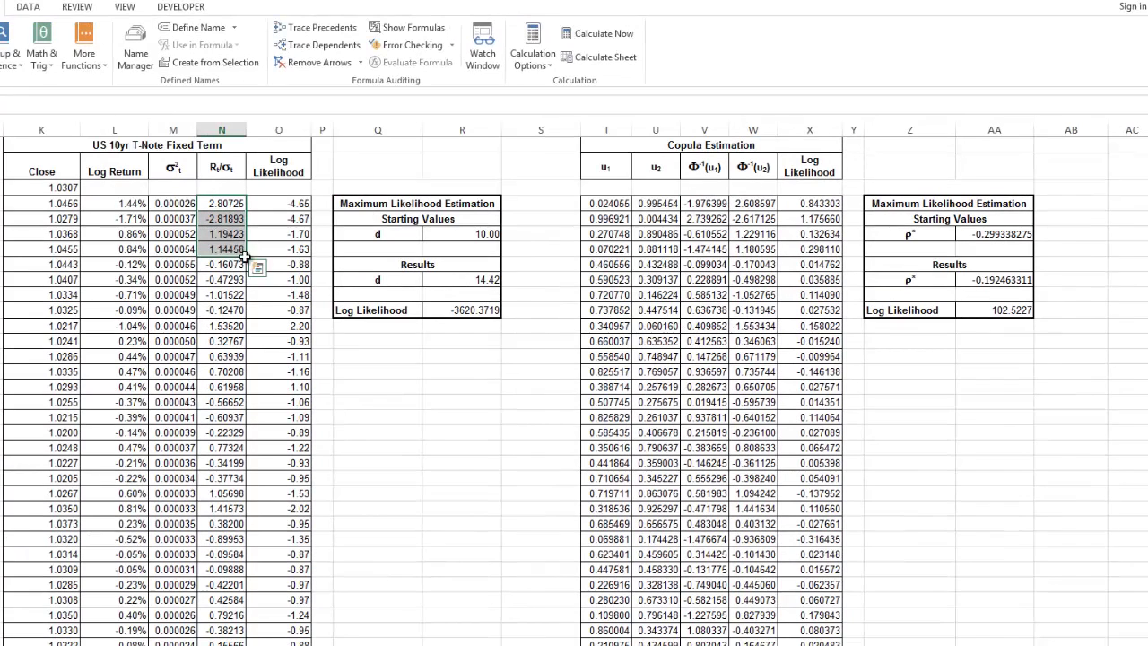
left_click(489, 310)
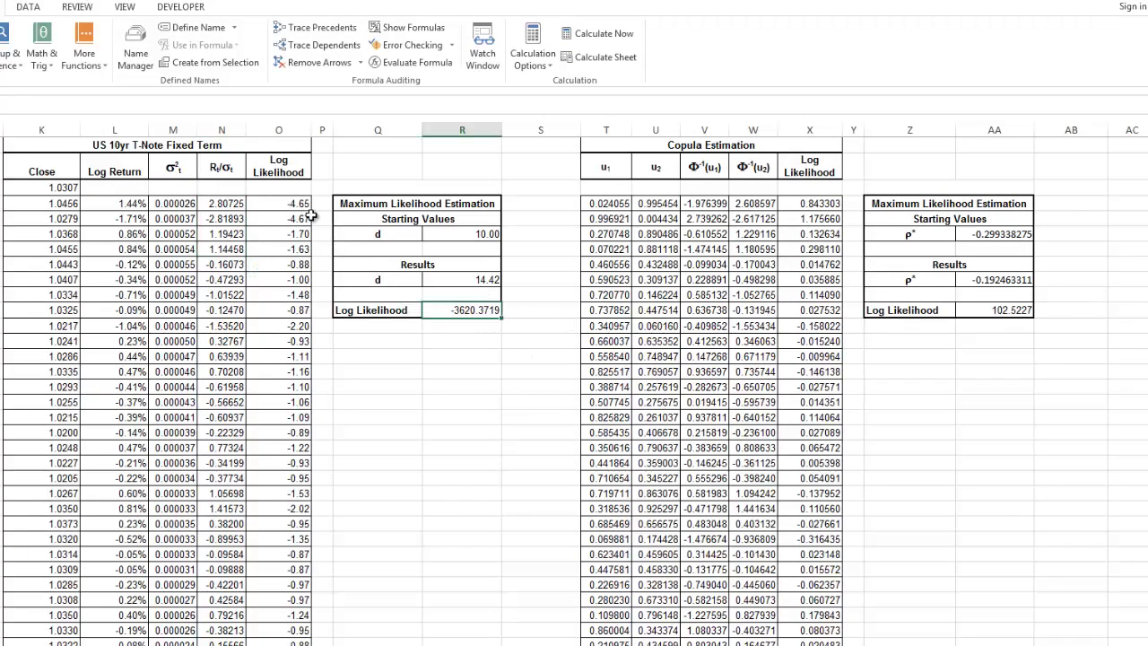
left_click(709, 204)
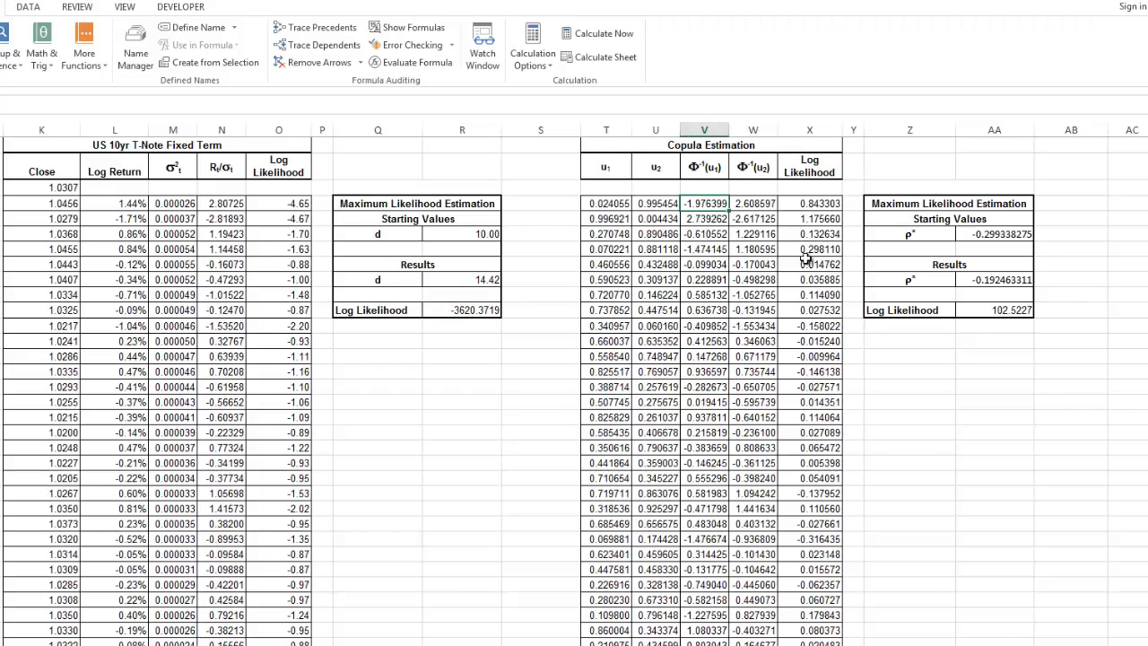
left_click(744, 206)
left_click(700, 206)
Check the estimated ρ* of -0.192463311 and the resulting copula log likelihood.
key("Right")
key("Right")
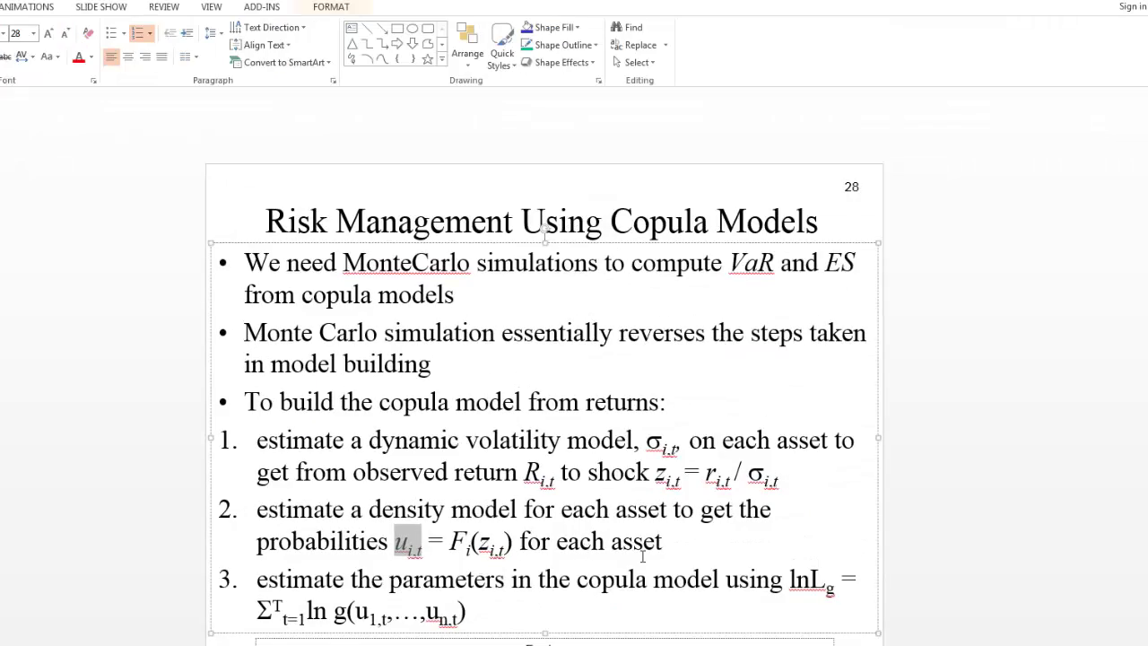
scroll(873, 506, "up", 6)
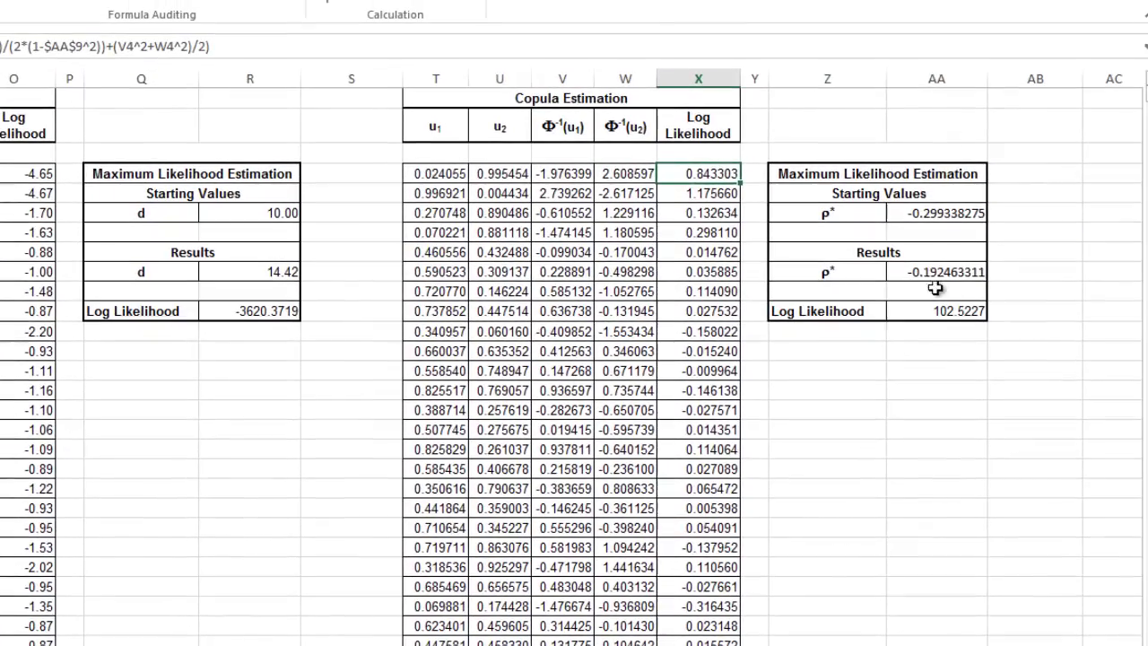
left_click(935, 272)
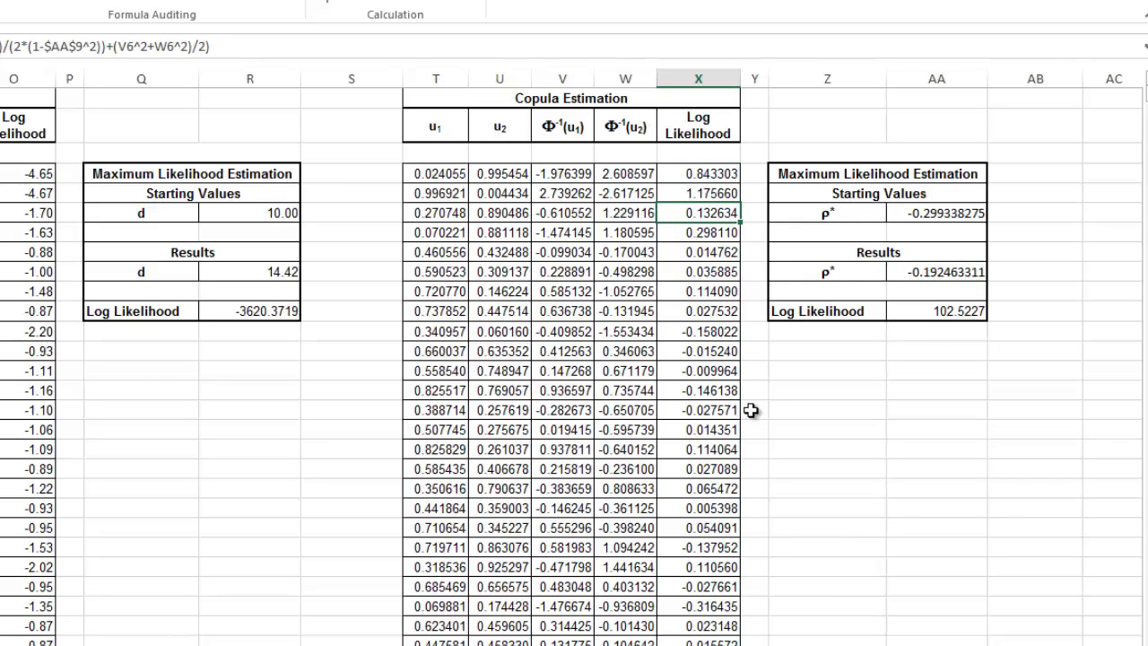
left_click(961, 315)
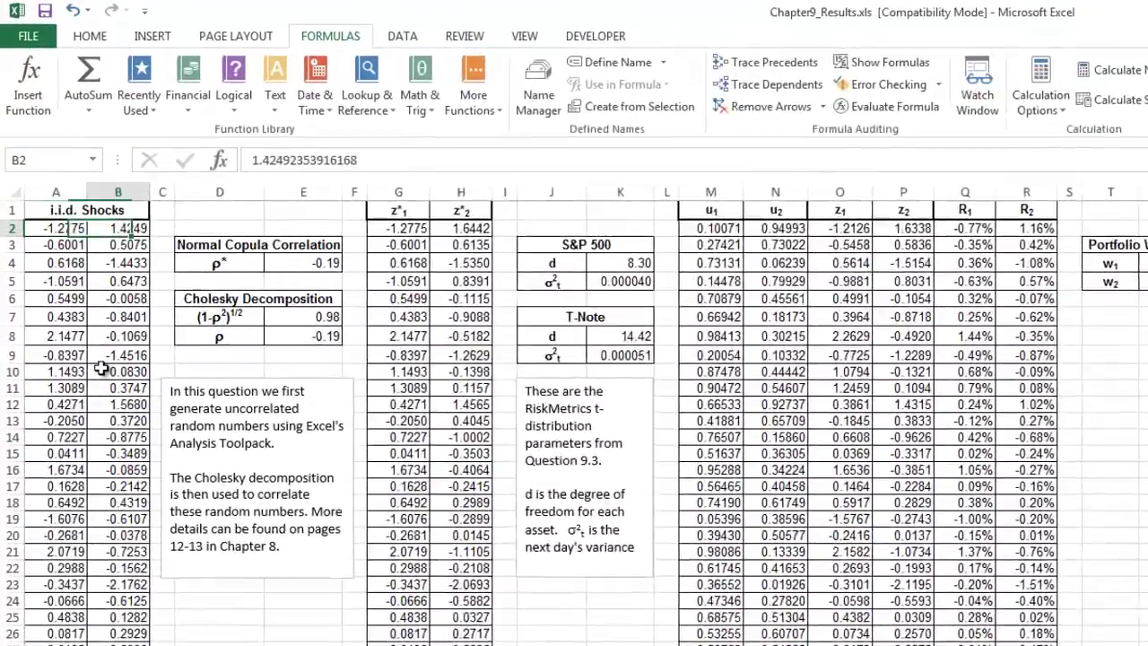
key("Left")
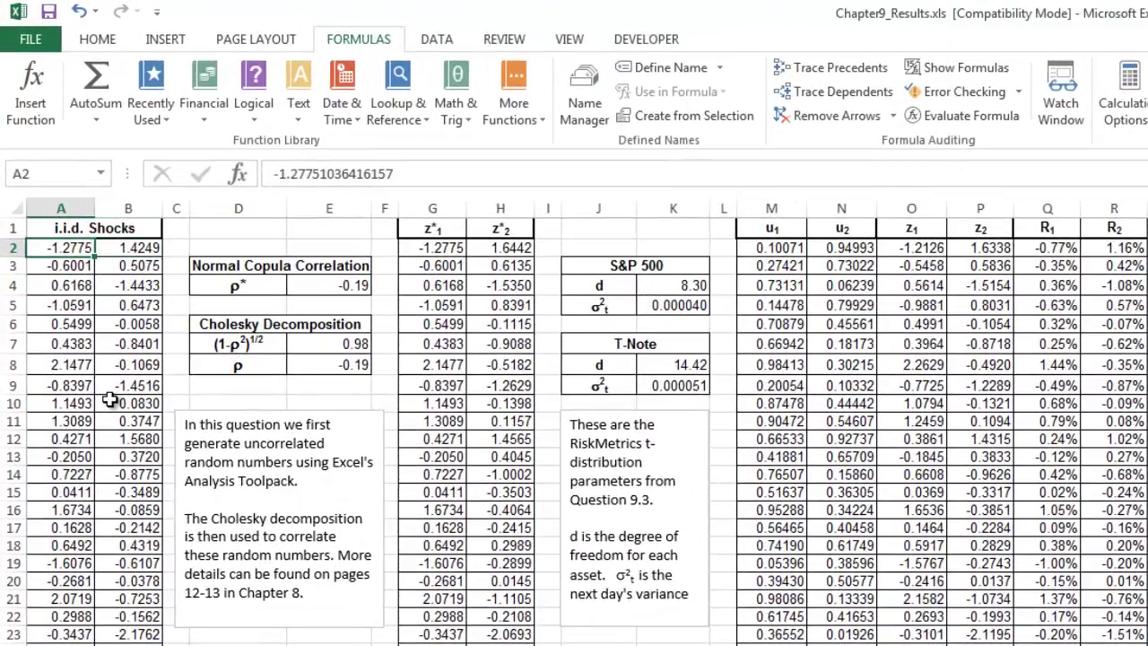
left_click(364, 287)
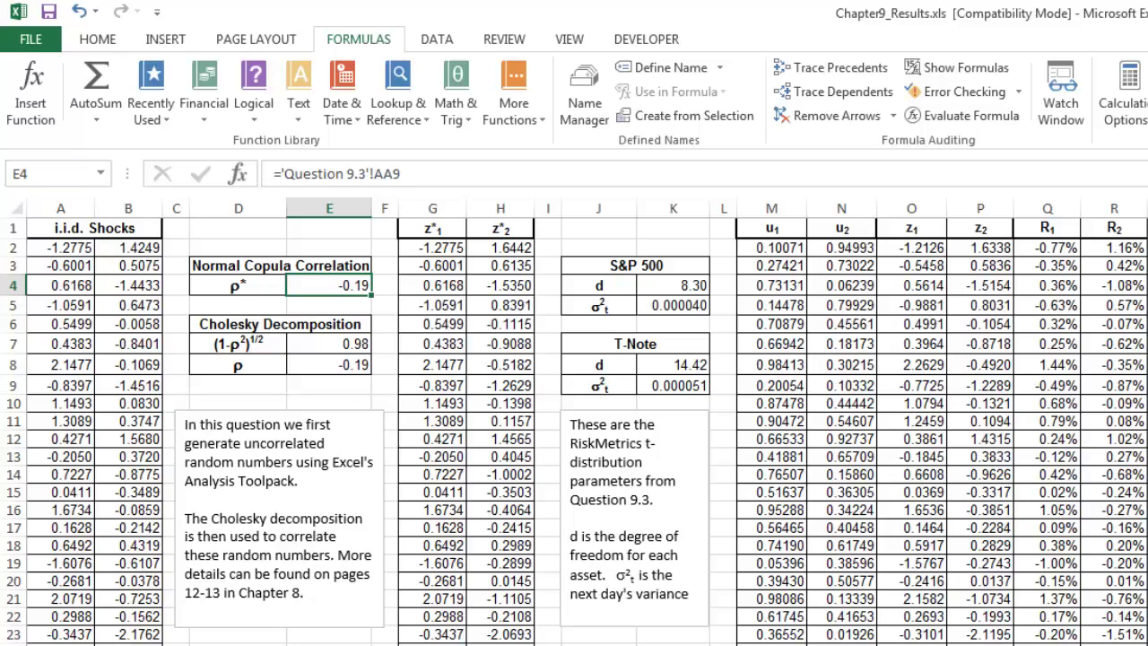
left_click_drag(59, 244, 130, 367)
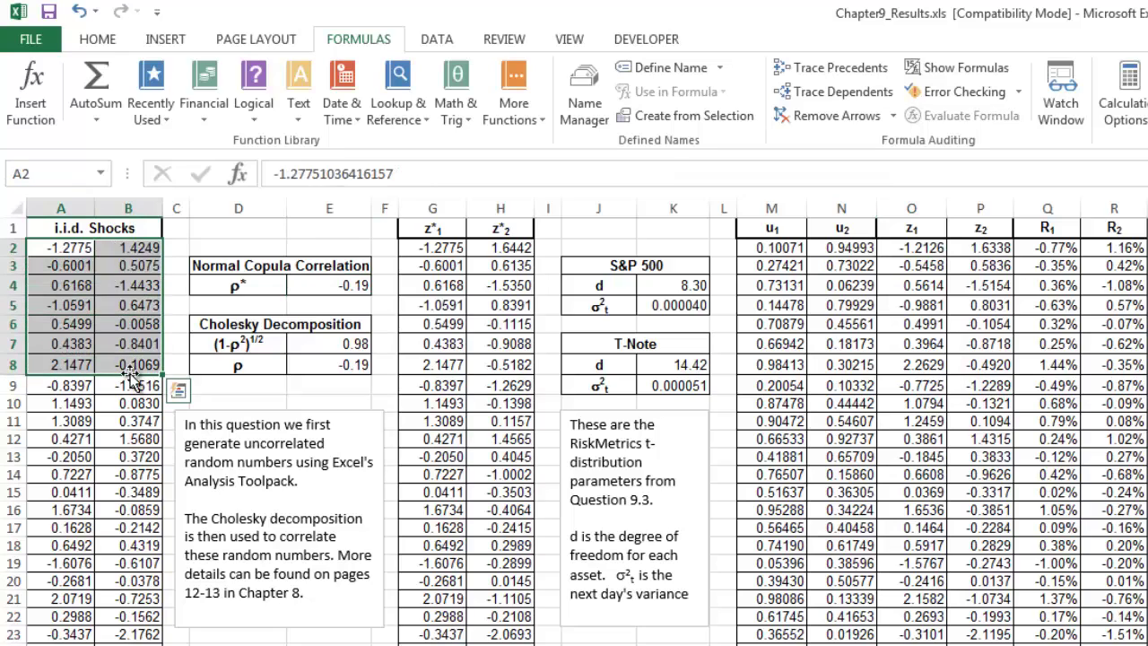
left_click(337, 289)
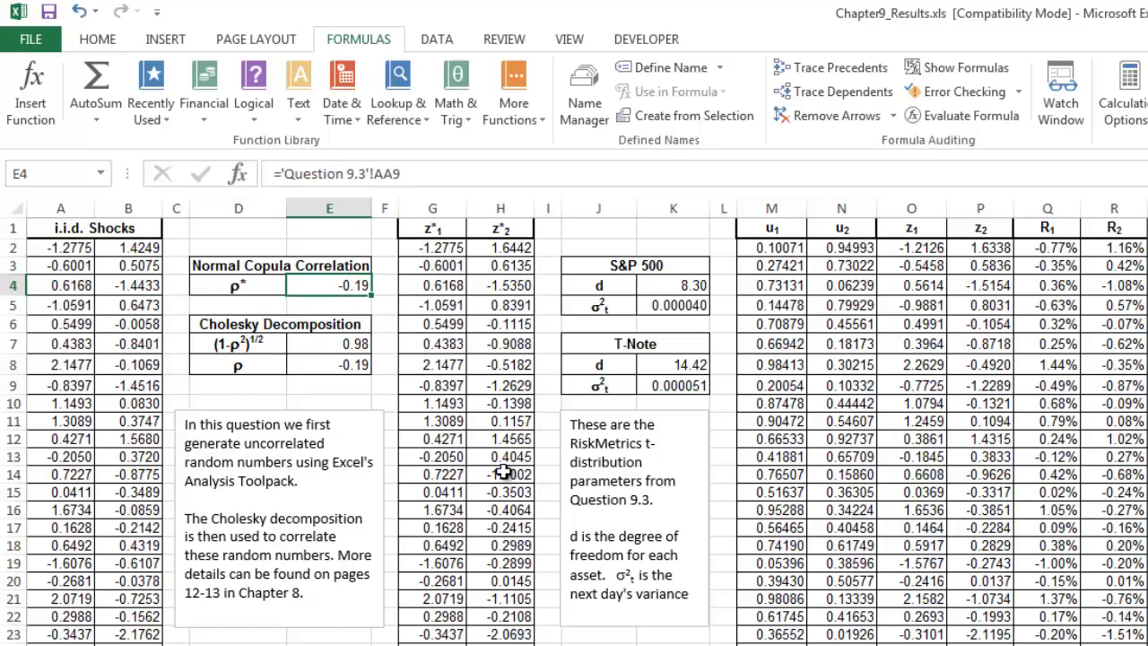
left_click(358, 346)
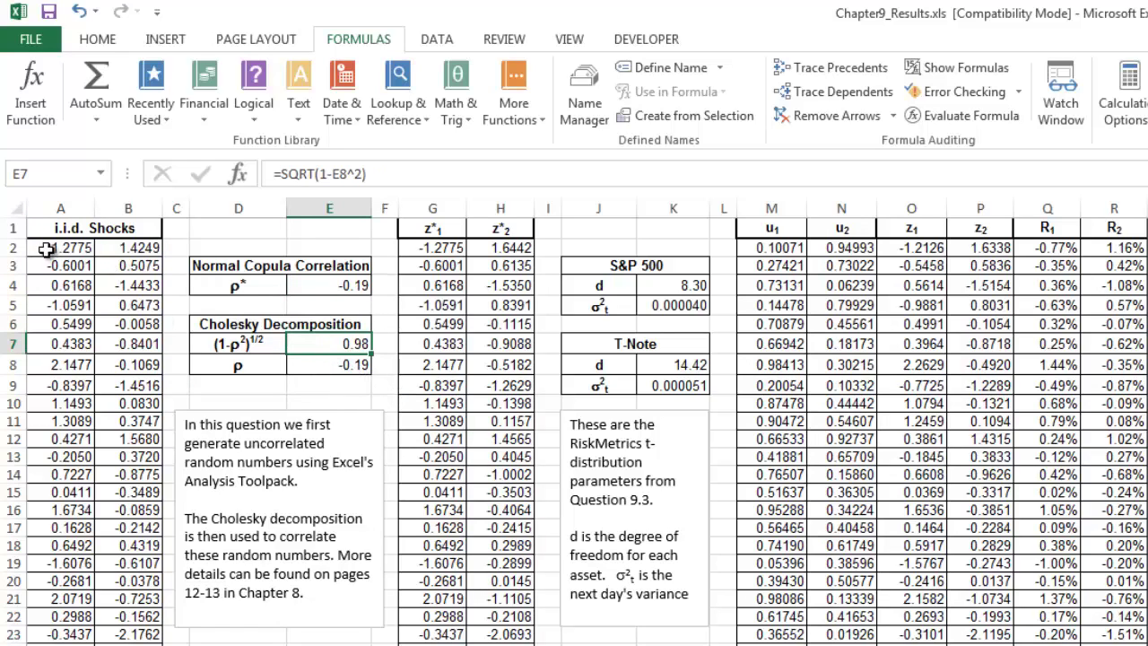
left_click_drag(51, 266, 127, 453)
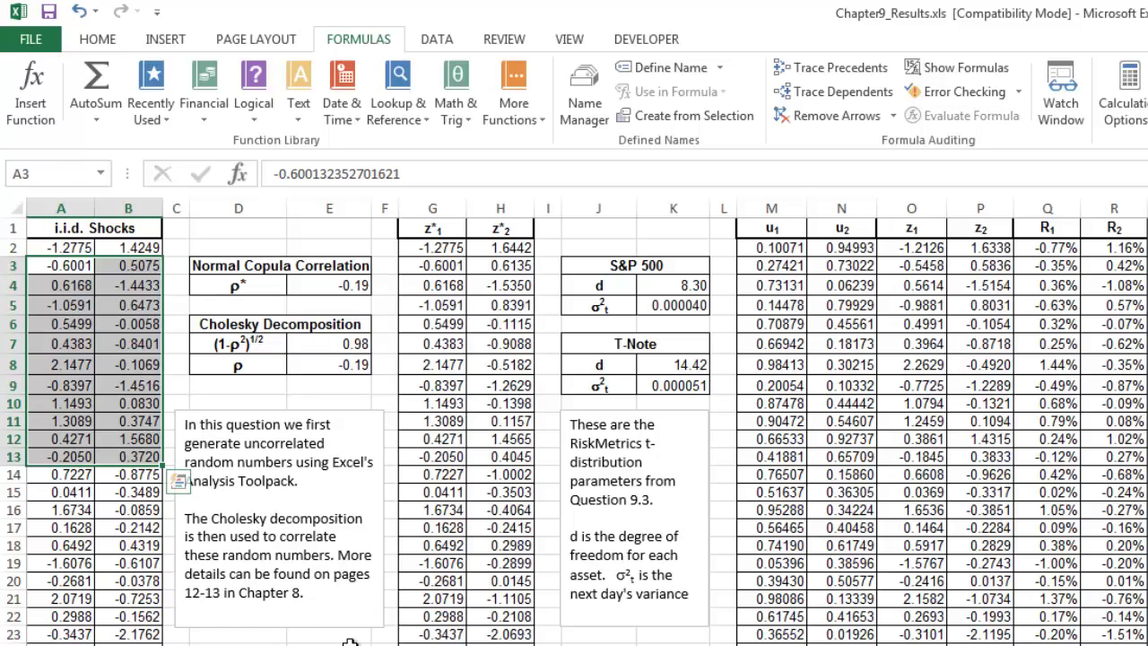
left_click(312, 574)
left_click_drag(342, 556, 349, 588)
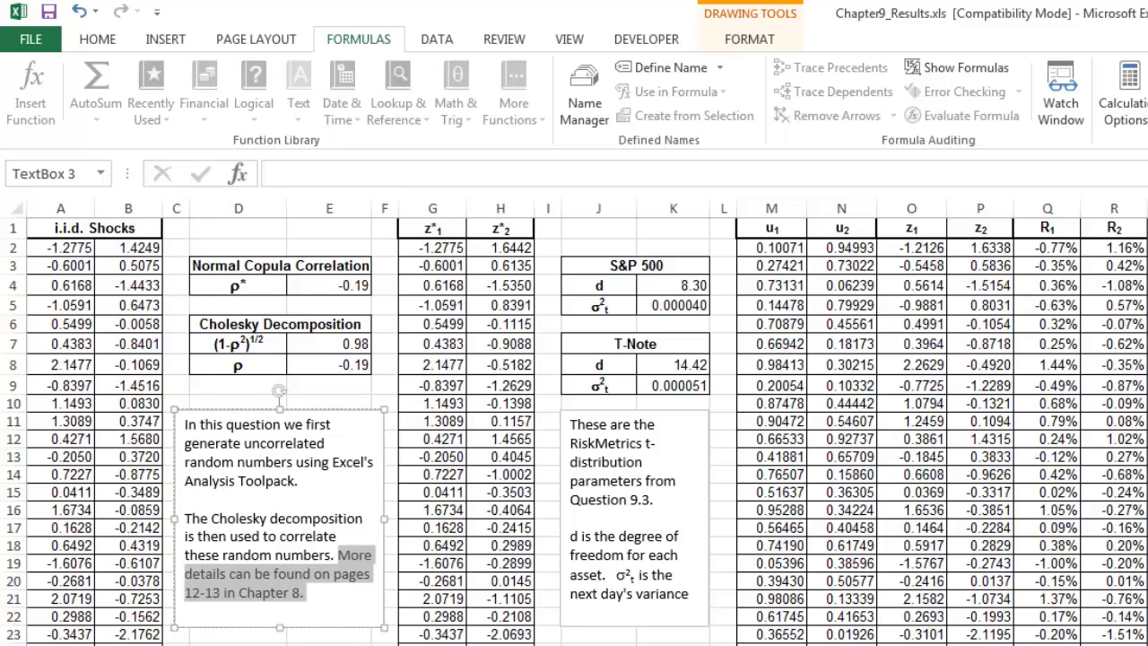
Inspect the simulated z*1 values in column G and the Cholesky-based z*2 values in column H.
left_click(430, 418)
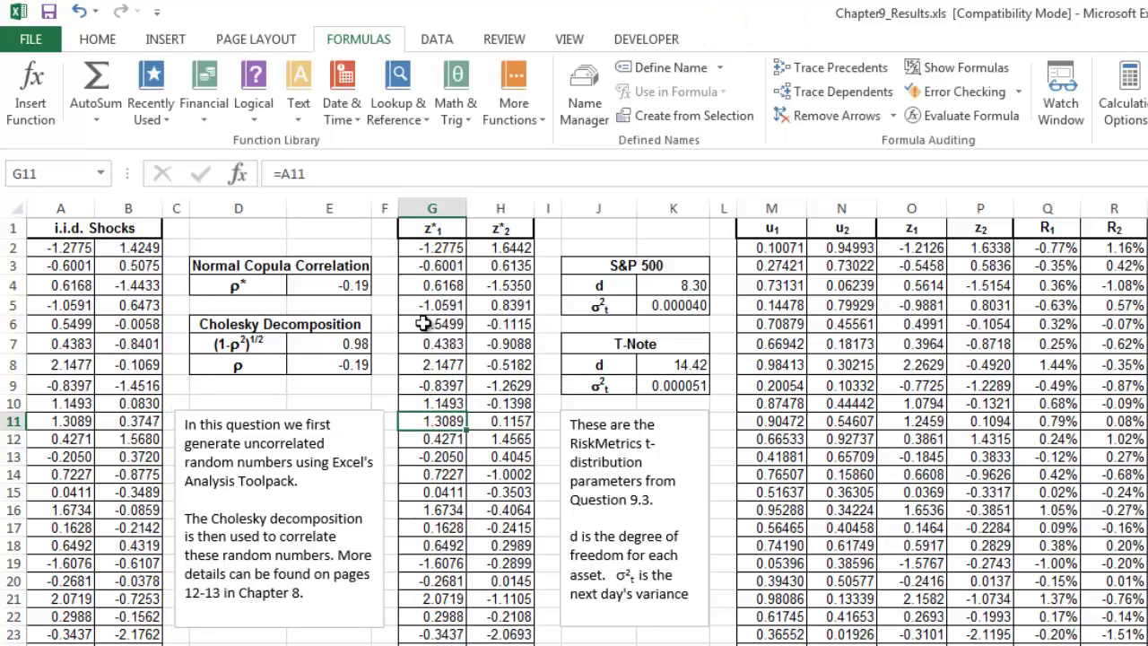
left_click_drag(437, 251, 431, 475)
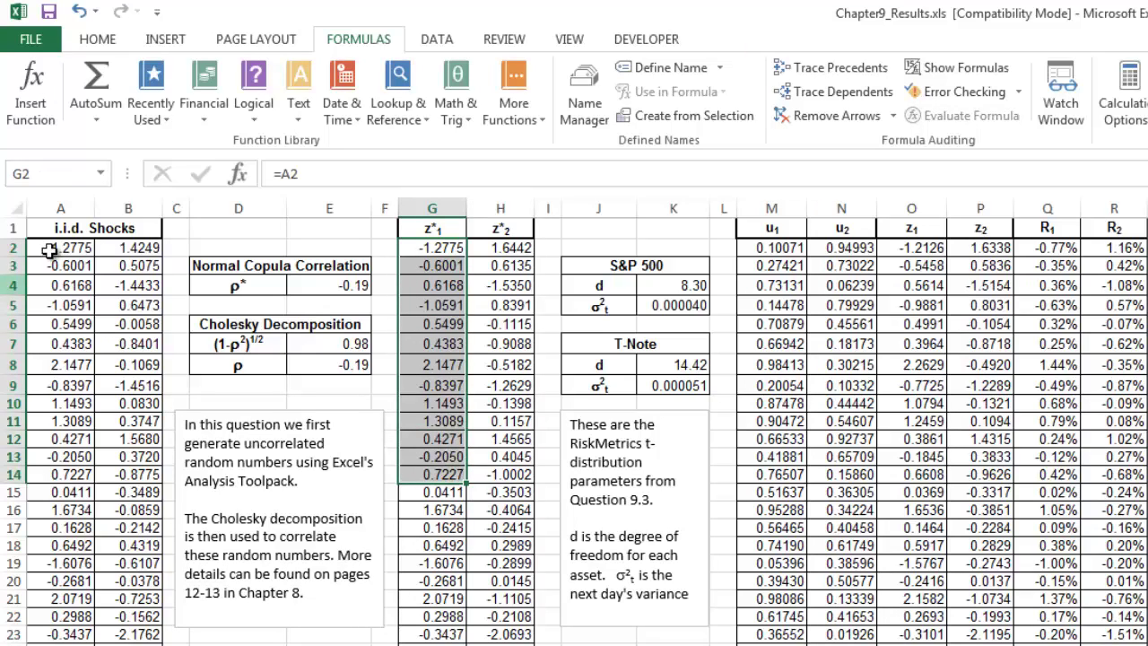
left_click(488, 251)
left_click_drag(492, 265, 522, 557)
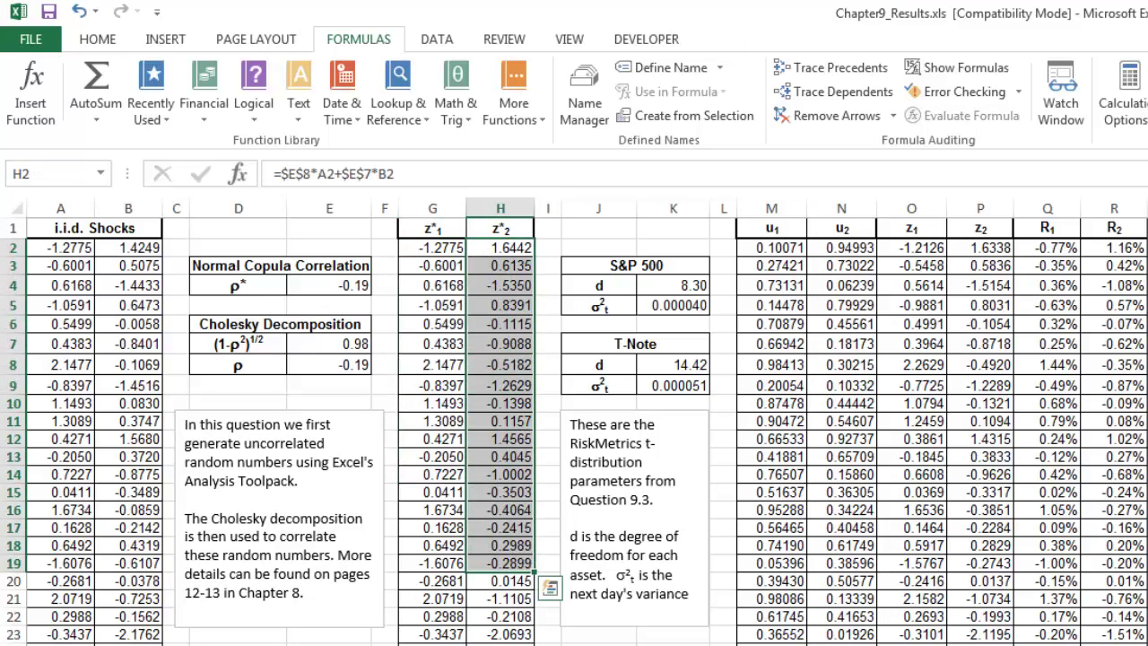
Enter =CORREL(G2:G10001,H2:H10001) in J24, giving a correlation of -0.2058952.
left_click(598, 643)
type("=correl(")
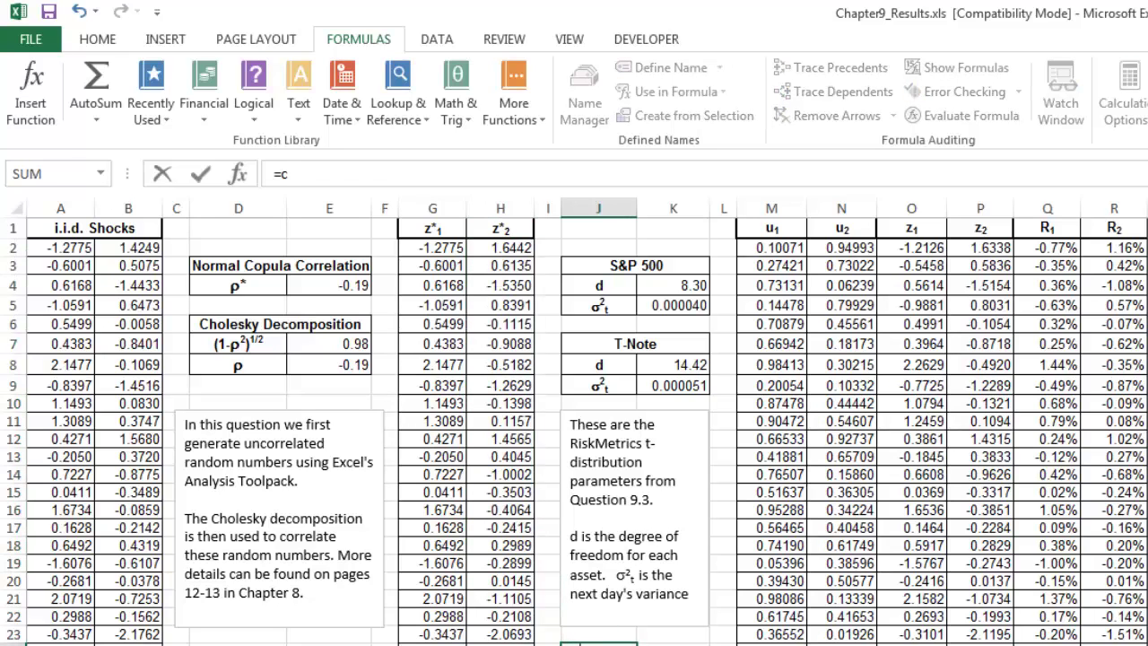
left_click(419, 250)
key("ctrl+shift+Down")
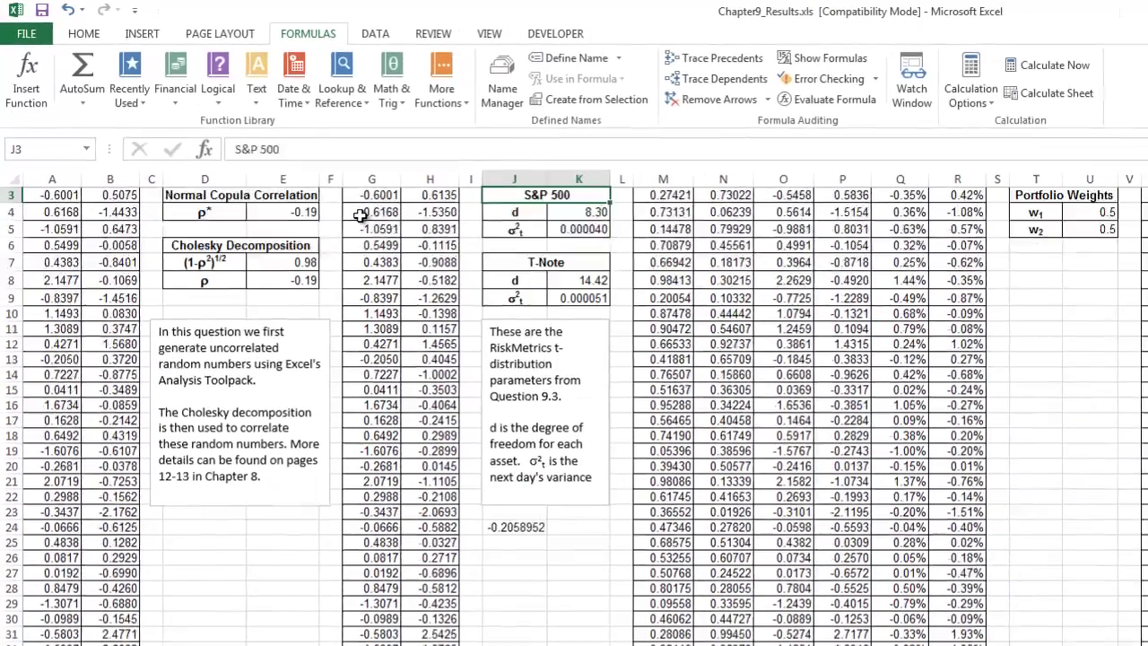
key("Up")
key("Up")
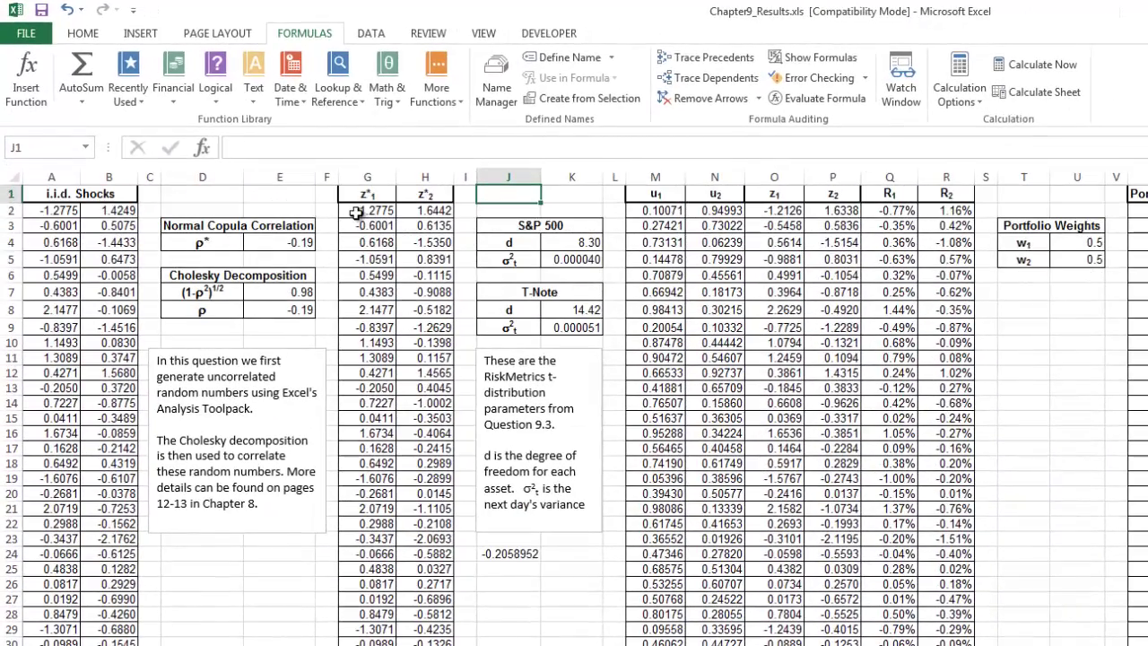
left_click(519, 556)
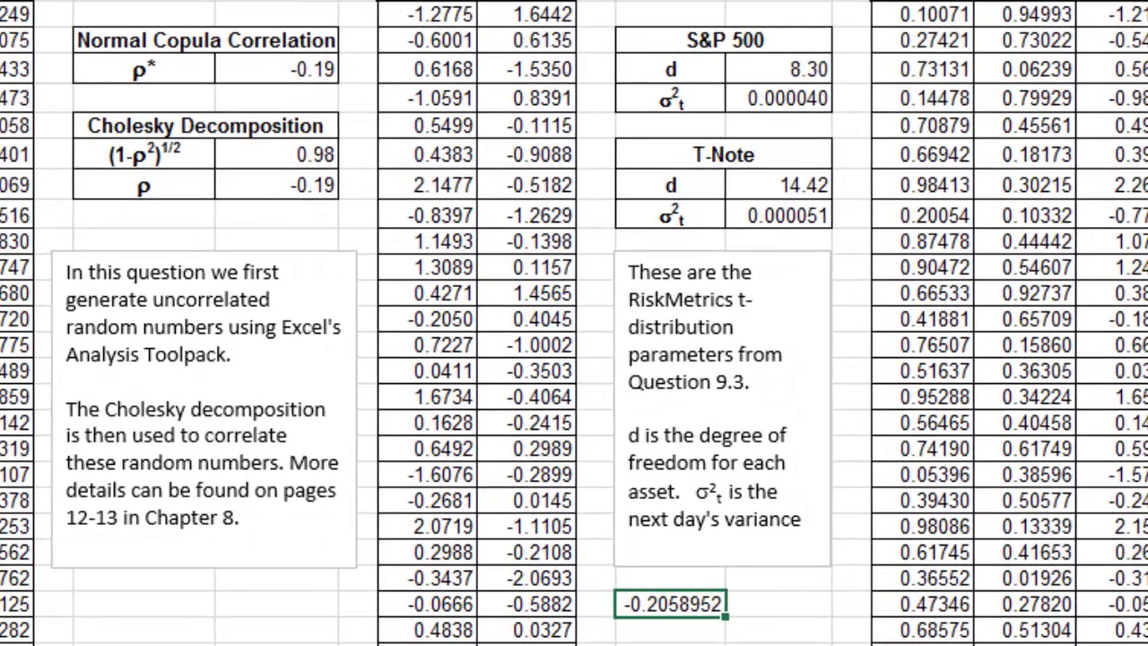
left_click_drag(459, 15, 454, 227)
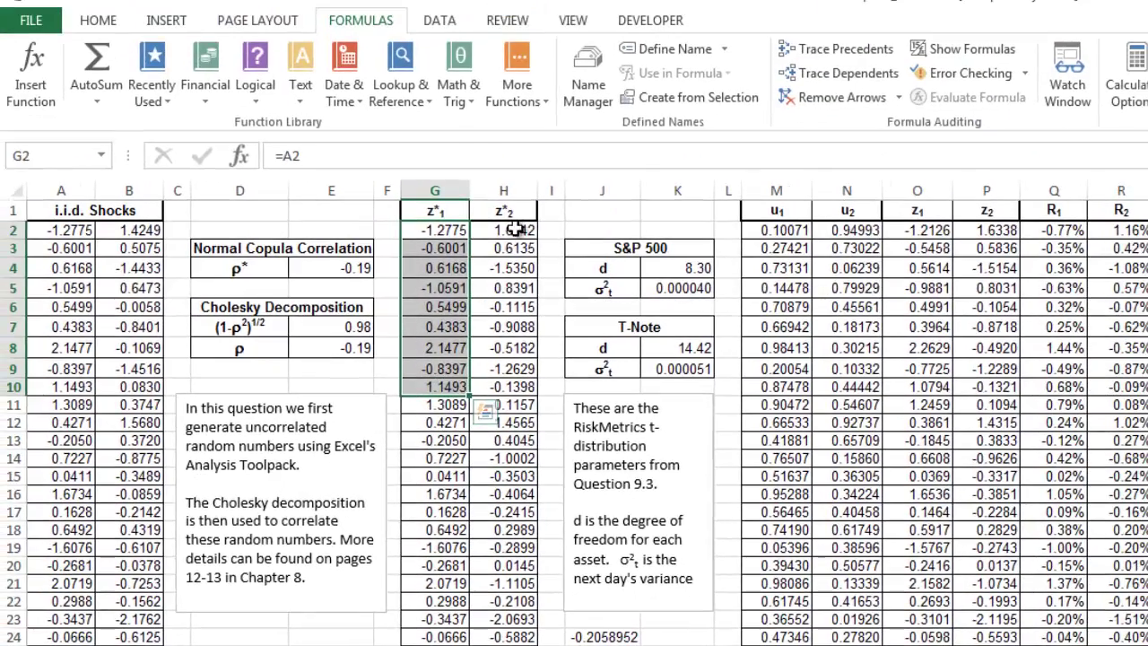
left_click_drag(516, 115, 542, 305)
left_click(847, 230)
key("F2")
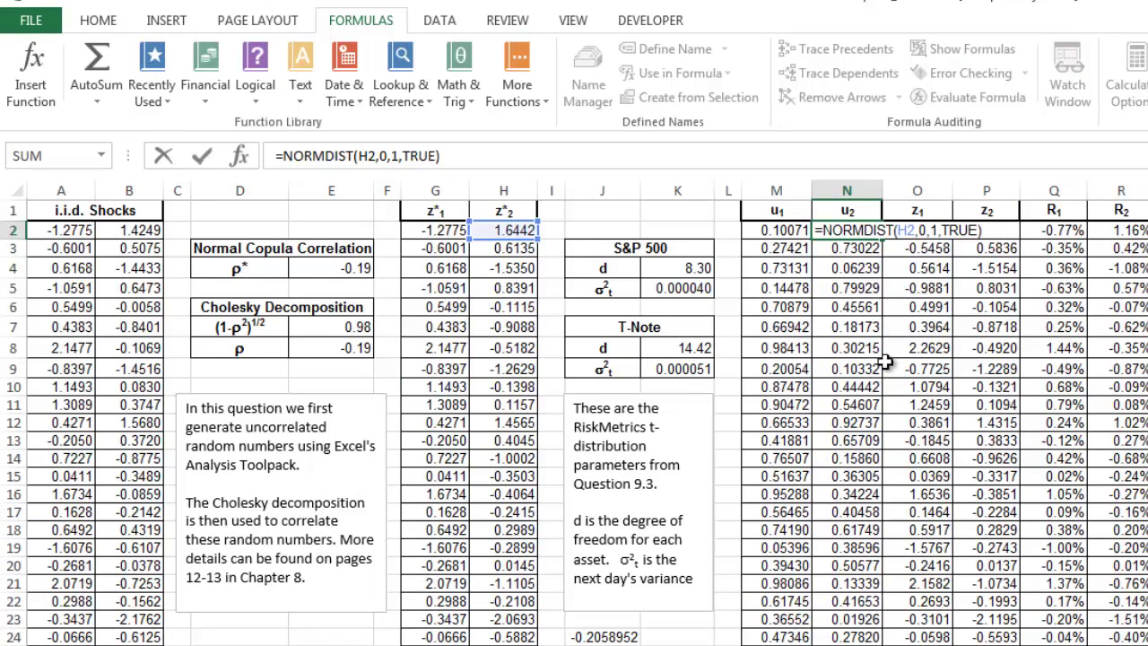
key("Escape")
left_click(792, 230)
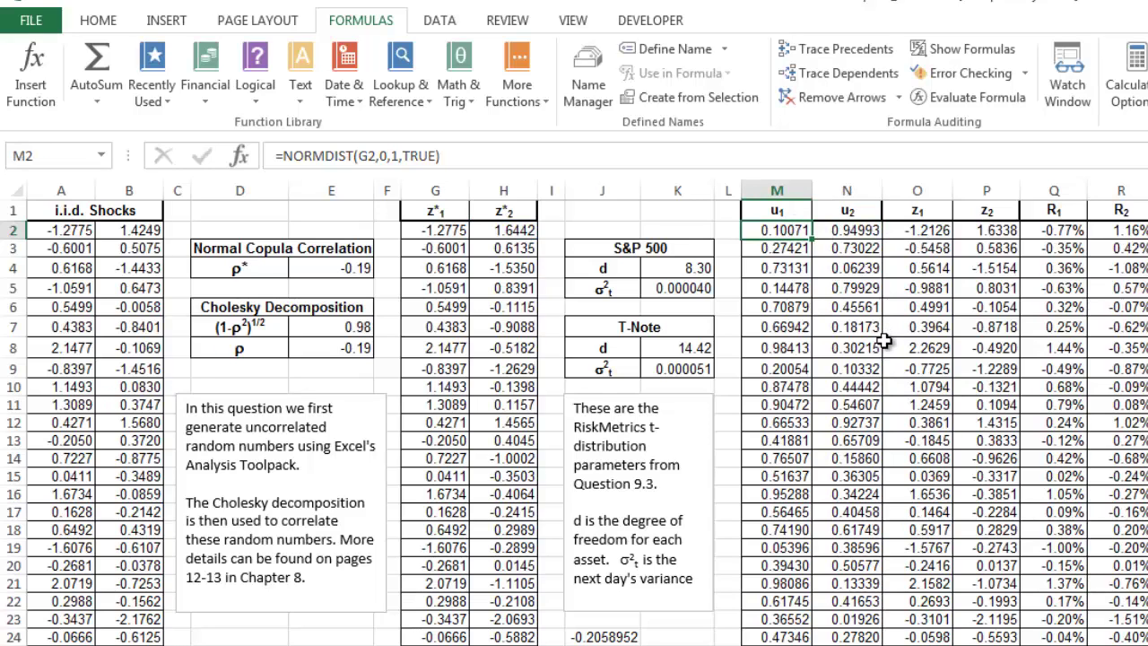
key("F2")
key("Escape")
left_click(852, 230)
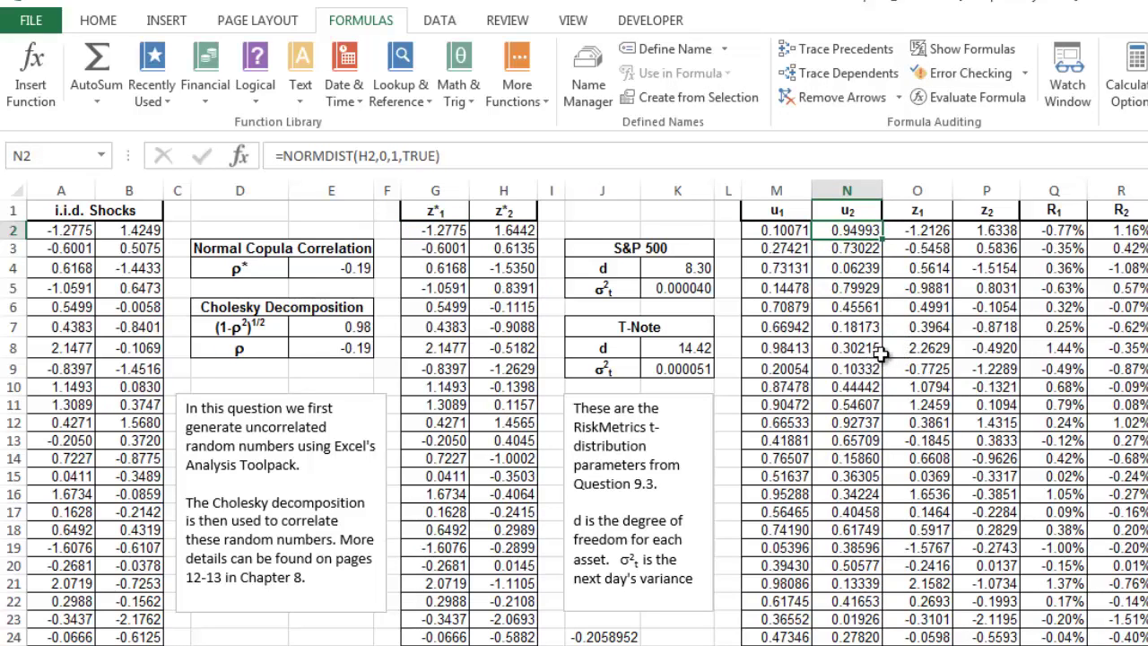
left_click(923, 229)
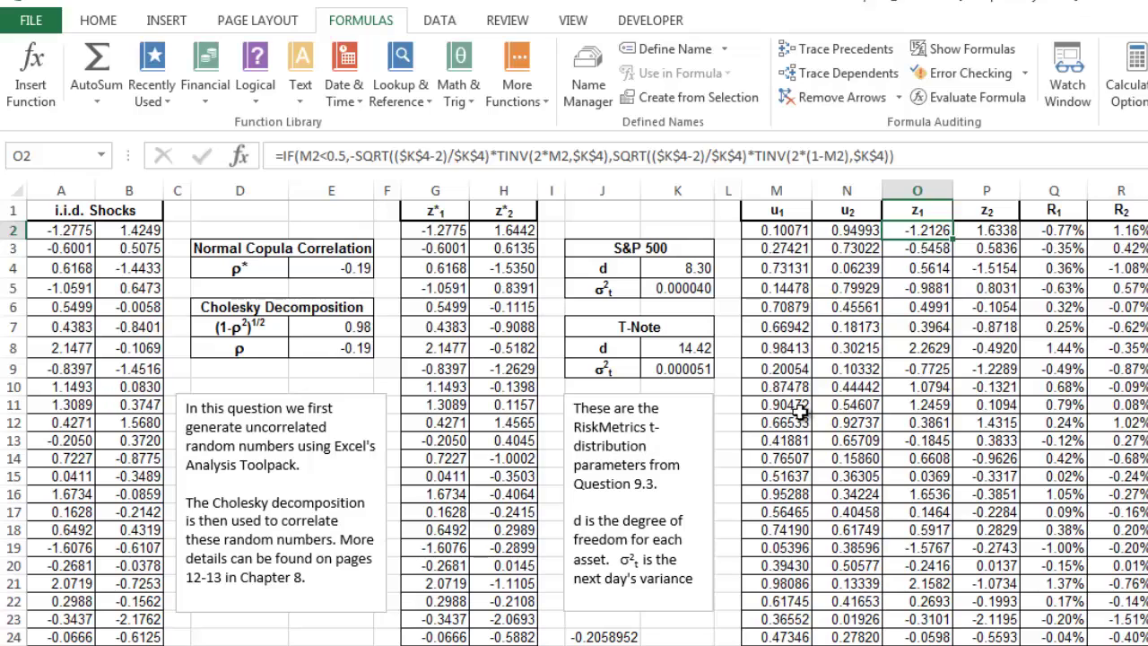
left_click(685, 269)
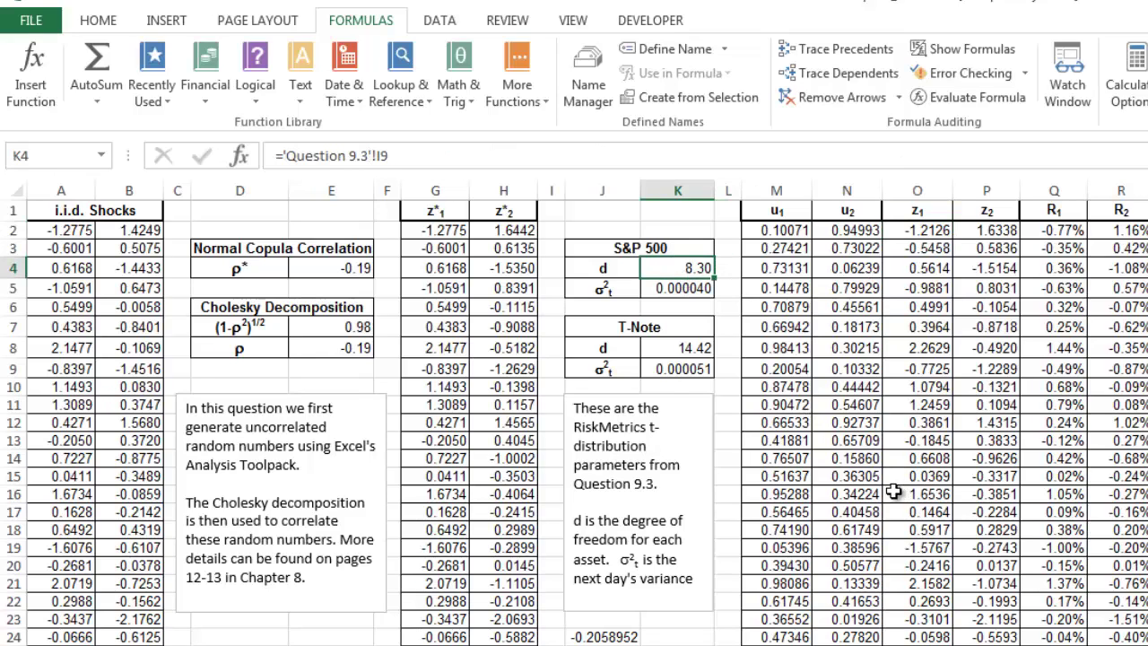
left_click(679, 351)
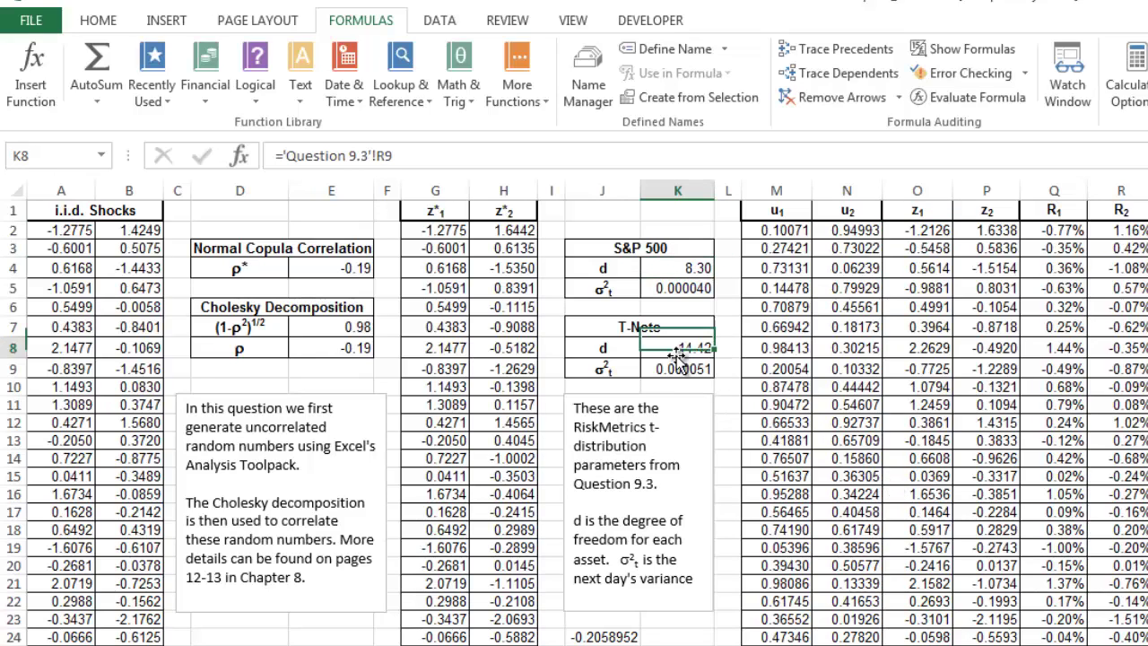
left_click(946, 231)
key("F2")
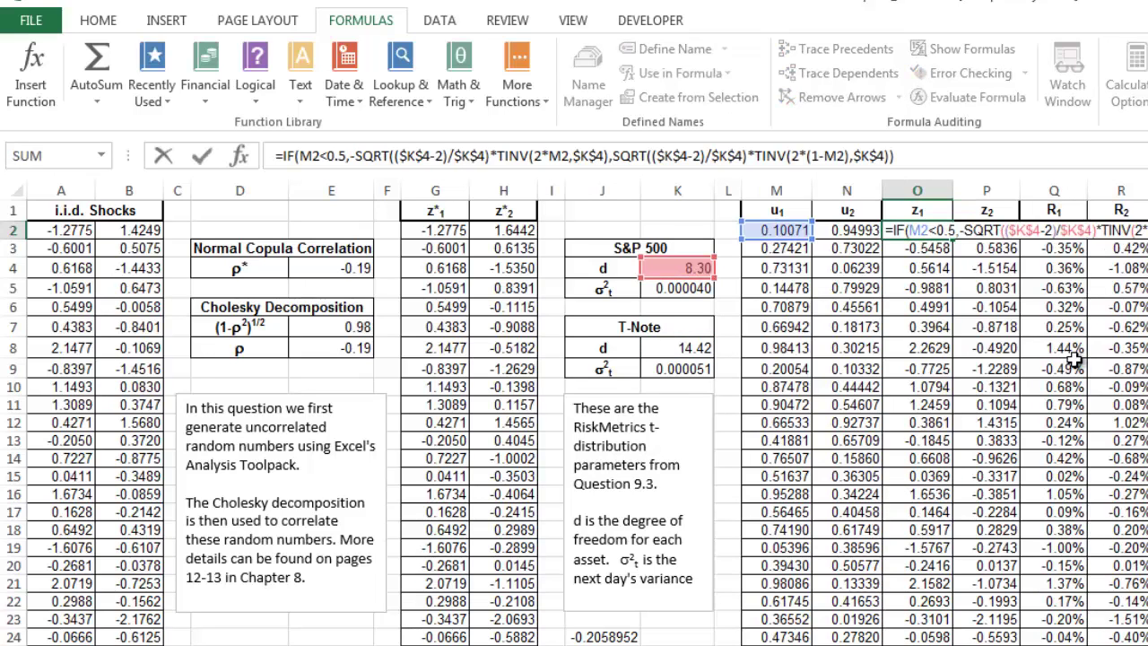
key("Escape")
left_click(987, 231)
key("F2")
key("Escape")
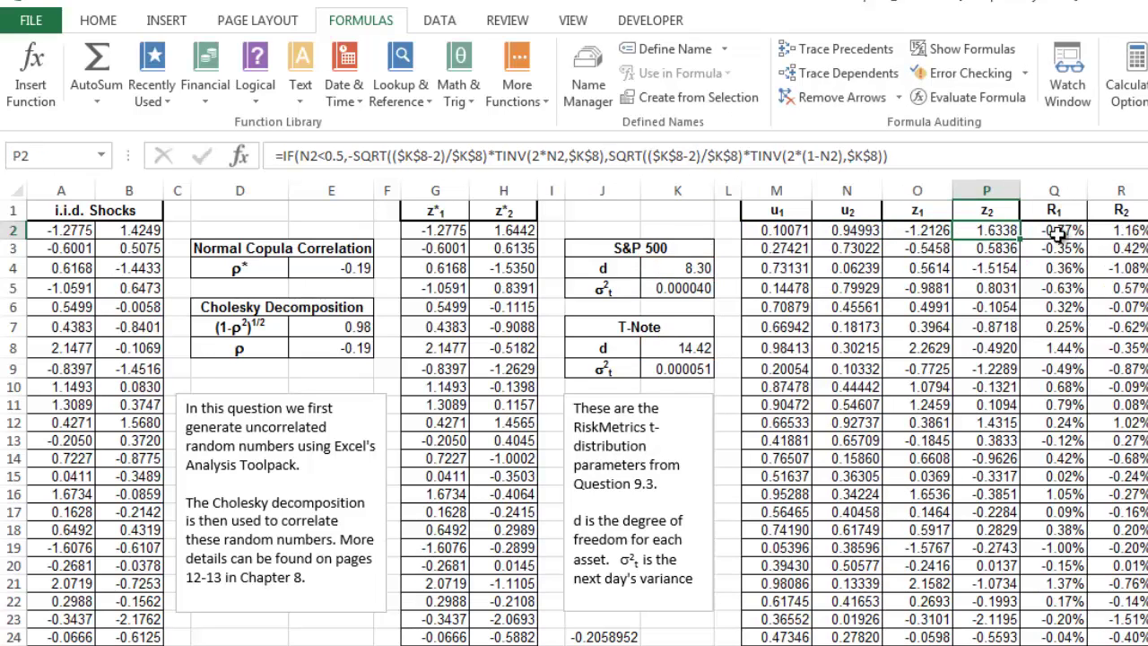
left_click(1056, 230)
key("F2")
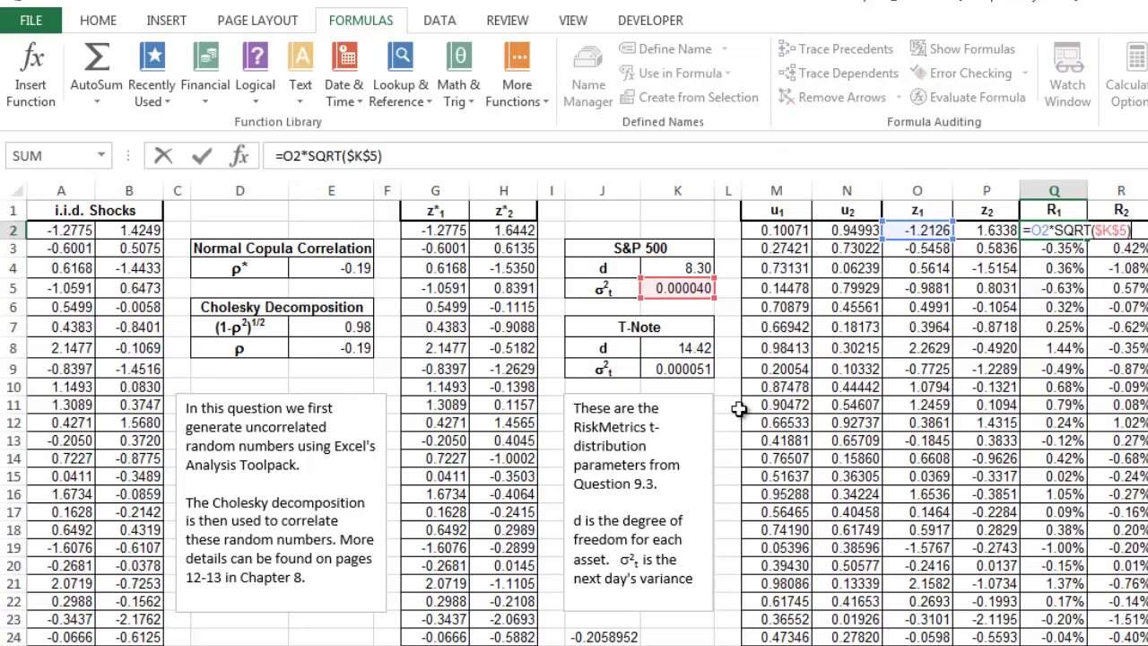
key("Return")
key("Down")
key("Down")
key("Down")
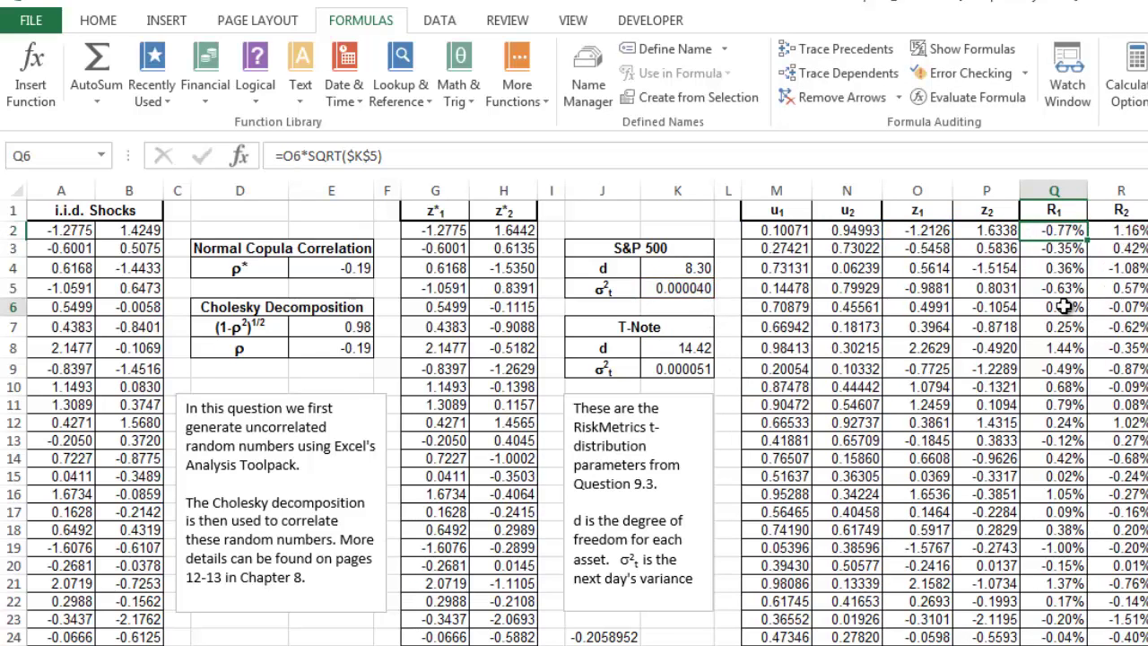
key("F2")
key("Return")
left_click(1058, 421)
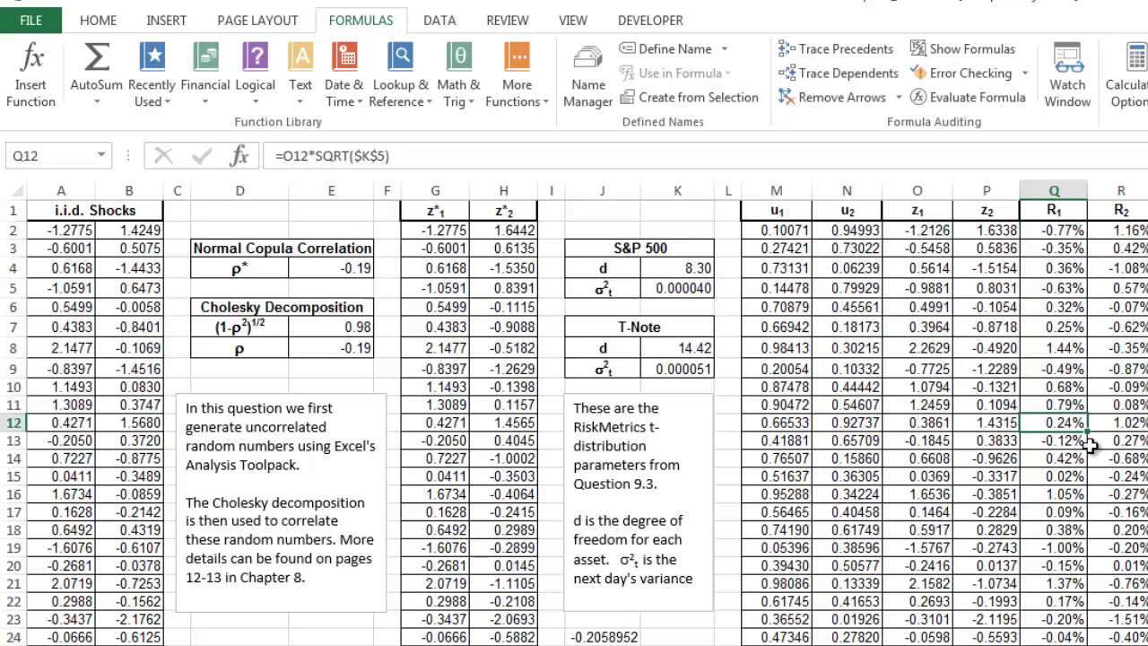
key("F2")
key("Escape")
key("Right")
key("Up")
key("Up")
key("Up")
key("F2")
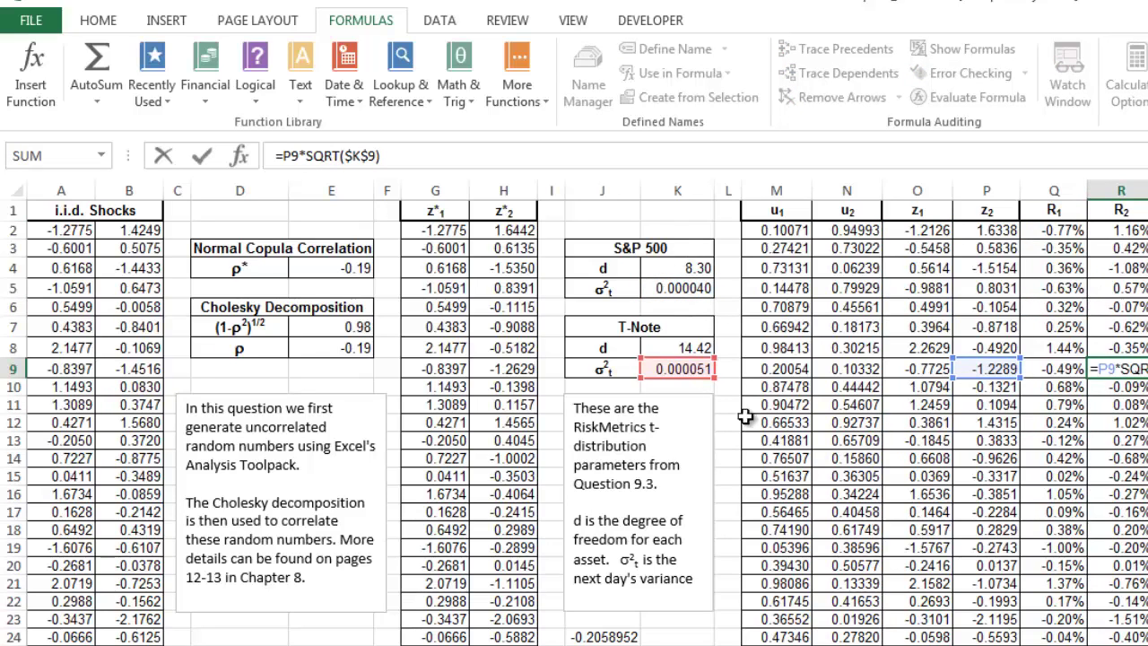
key("Escape")
key("Right")
key("Right")
key("Right")
key("Up")
key("Up")
key("Up")
key("Up")
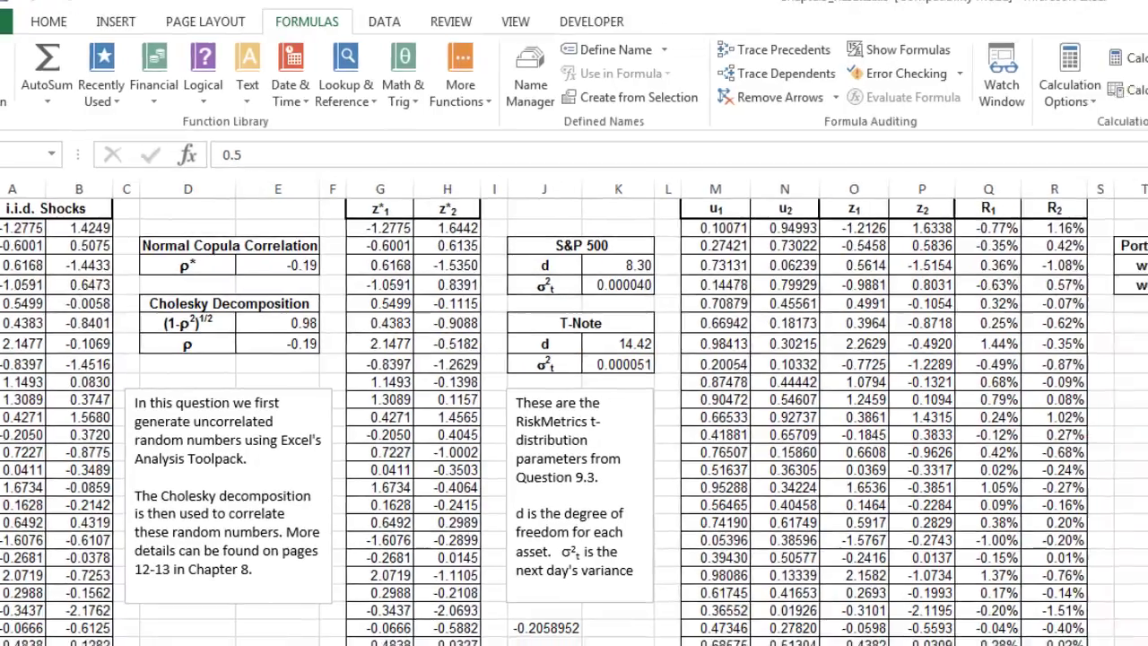
key("Right")
key("Right")
key("Up")
key("Up")
key("F2")
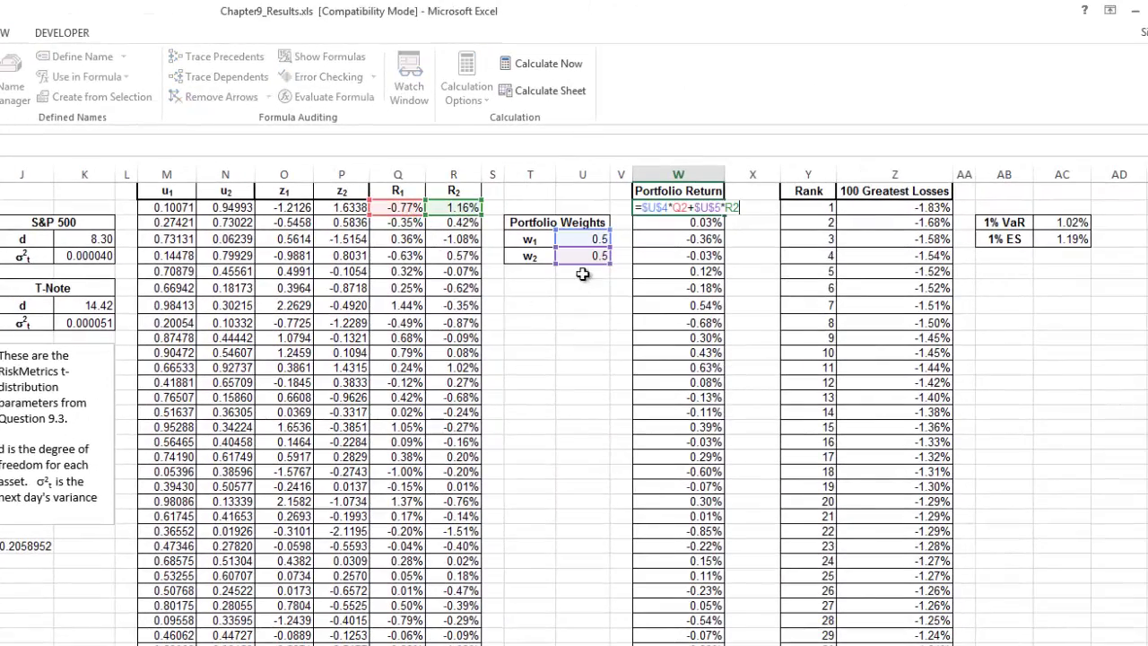
key("Escape")
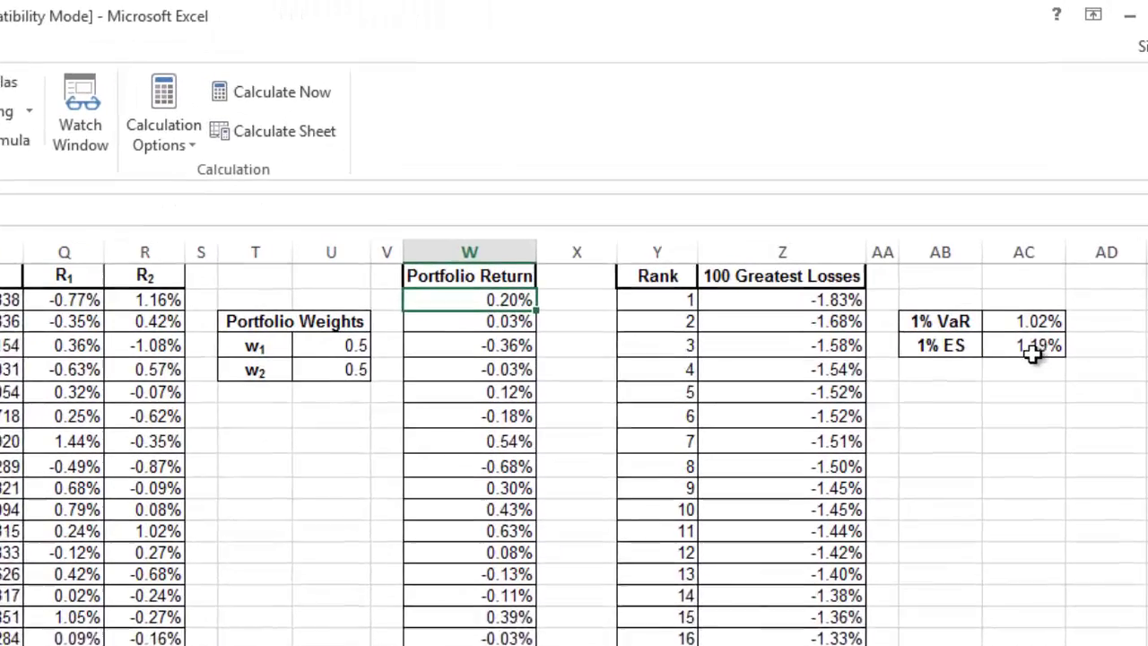
left_click(1062, 222)
left_click(1033, 352)
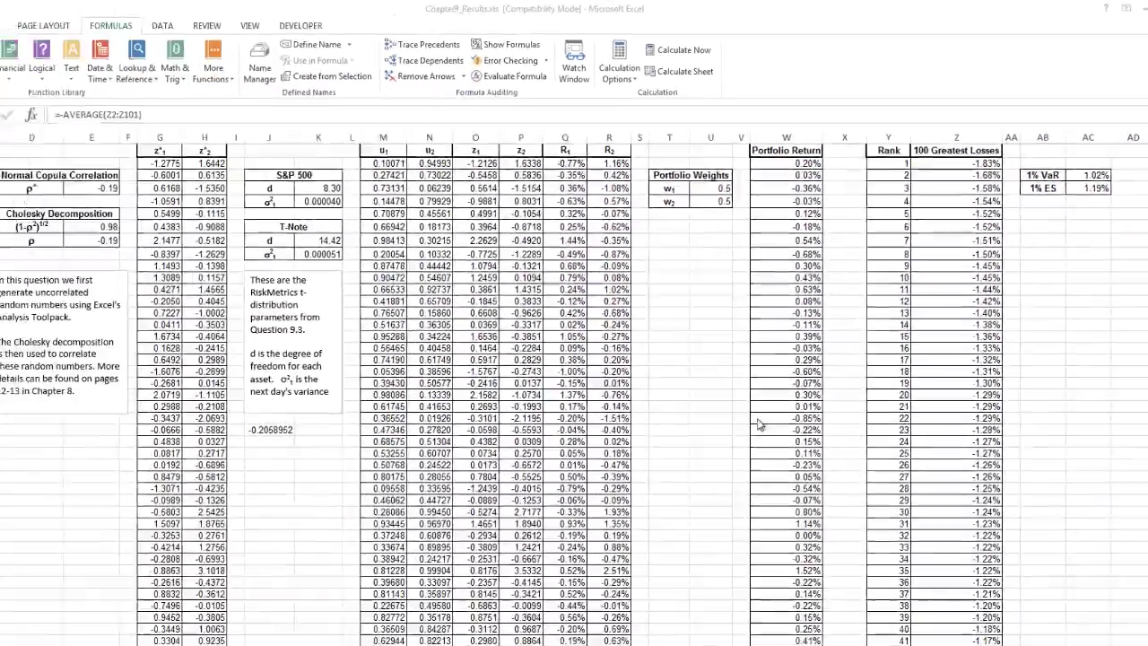